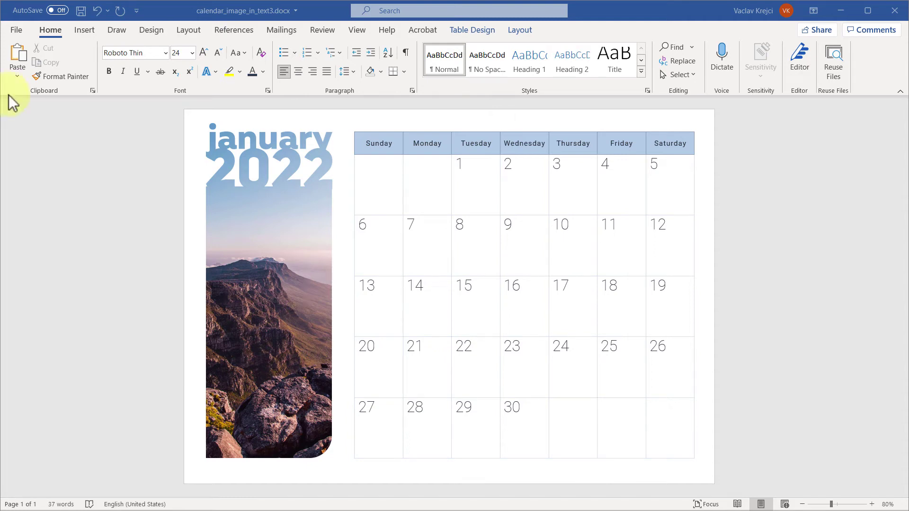
Bring the finished January 2022 calendar document window into focus
click(165, 14)
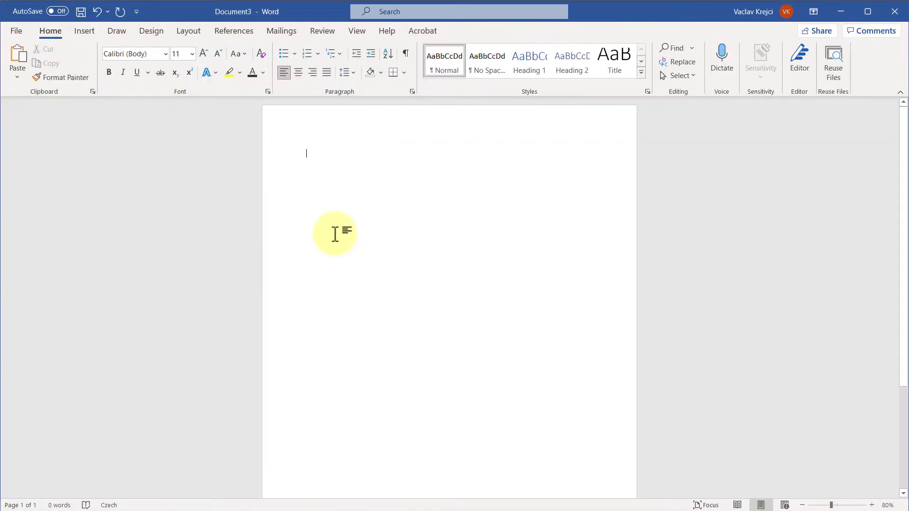
Turn the page to landscape orientation
click(189, 31)
click(59, 66)
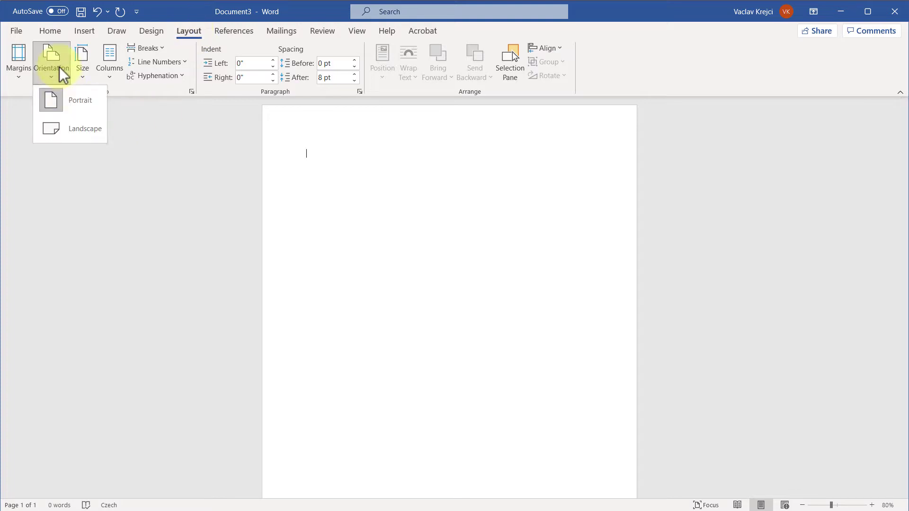
click(69, 126)
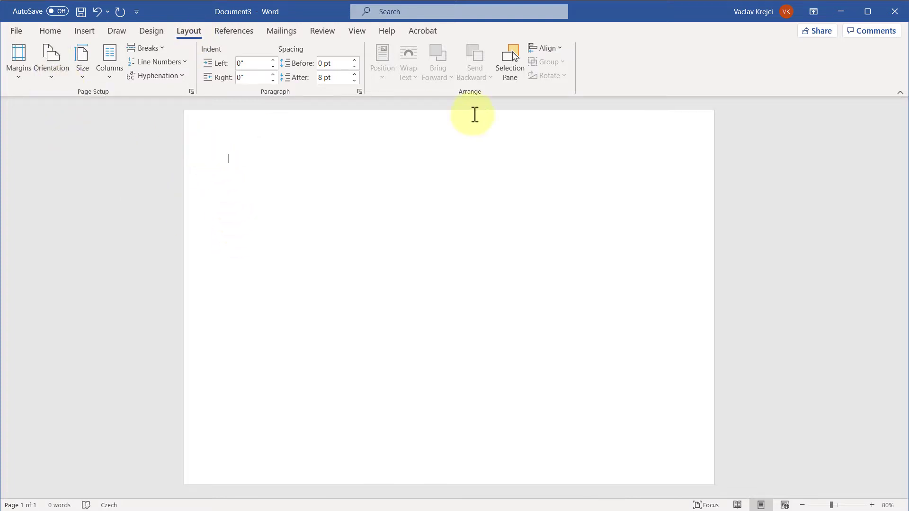
Set custom margins of 0.5" top, bottom and right with a 4" left margin
click(21, 67)
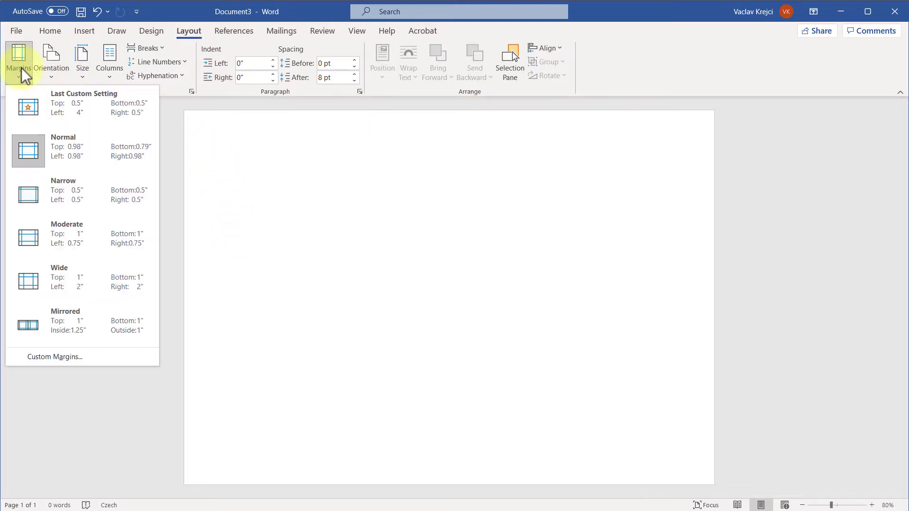
click(19, 359)
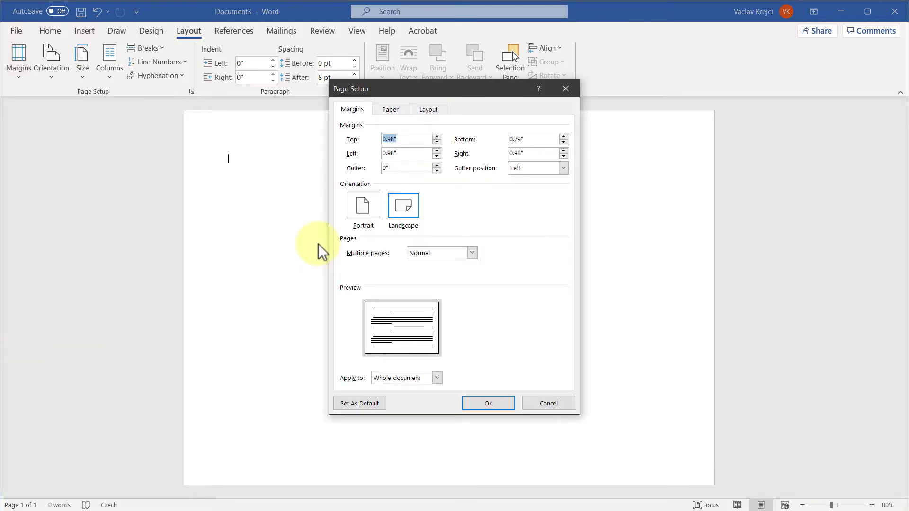
text(0.5)
key(Tab)
text(0.5)
key(Tab)
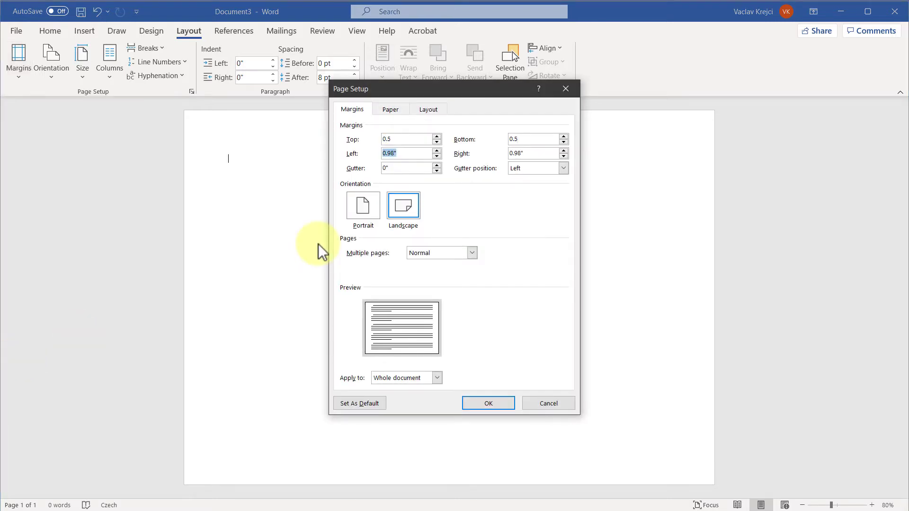
text(0.50.5)
key(shift+Tab)
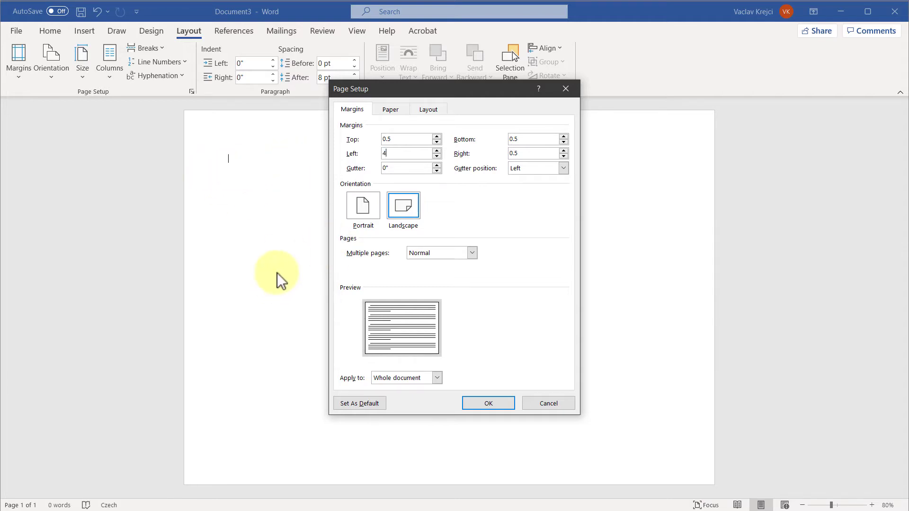
click(511, 403)
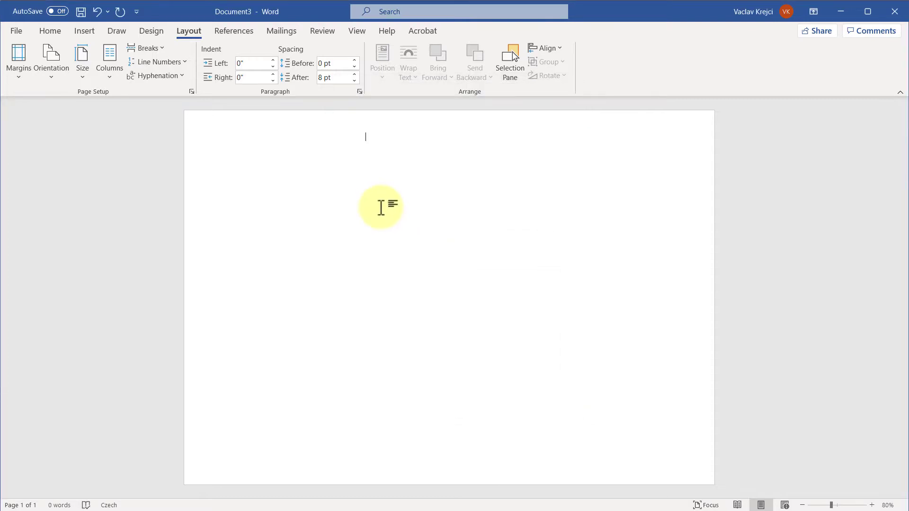
Insert a 7 by 6 table
click(85, 33)
click(91, 61)
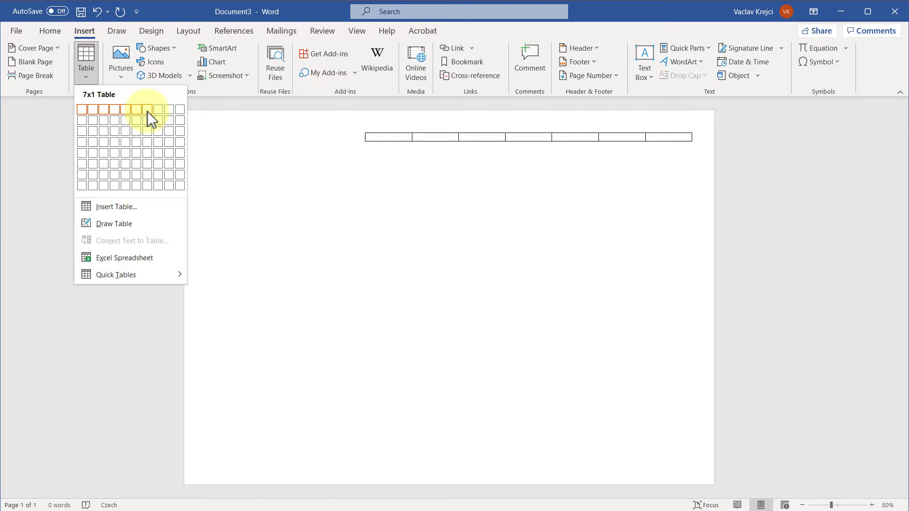
click(147, 163)
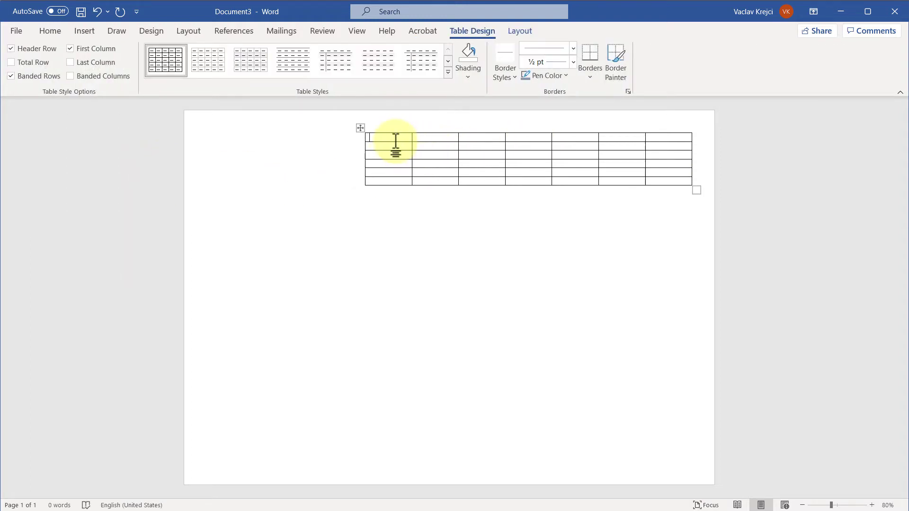
Stretch the table to the page bottom and distribute the five lower rows evenly beneath a short header row
drag(391, 142, 390, 153)
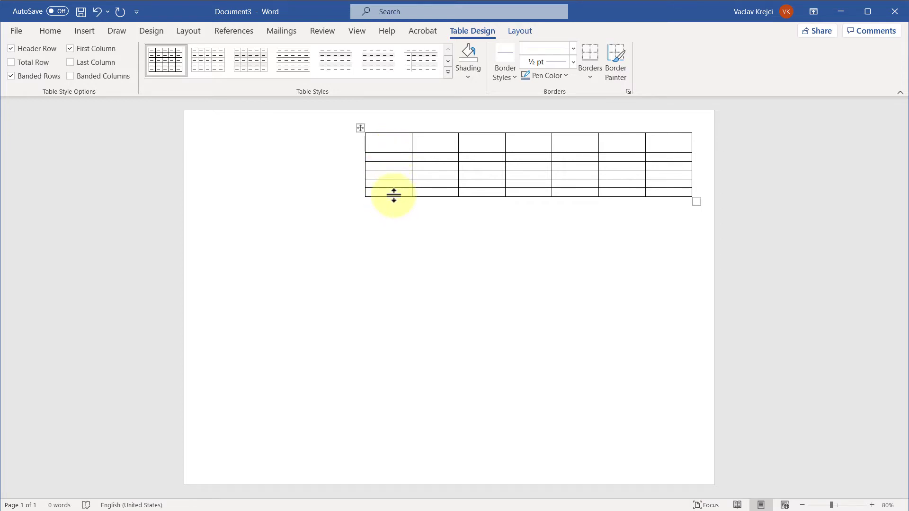
drag(393, 196, 394, 447)
drag(399, 156, 663, 241)
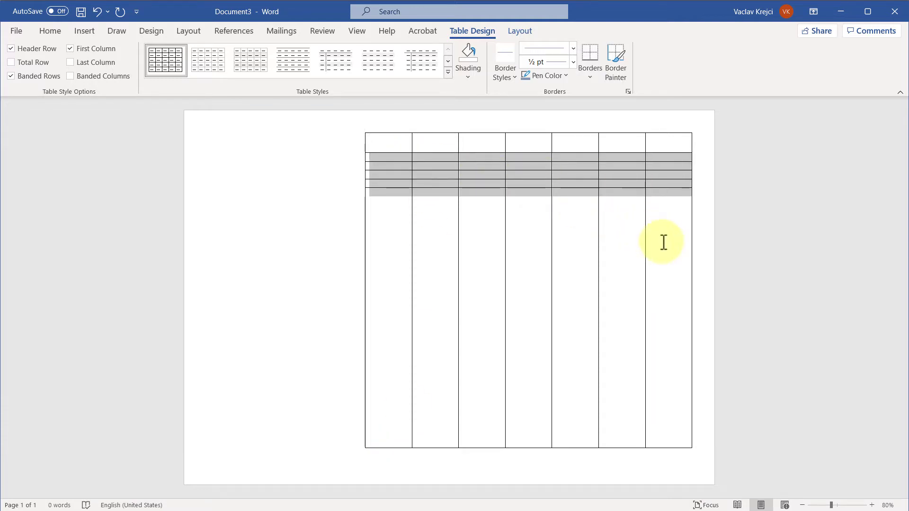
click(524, 31)
click(535, 55)
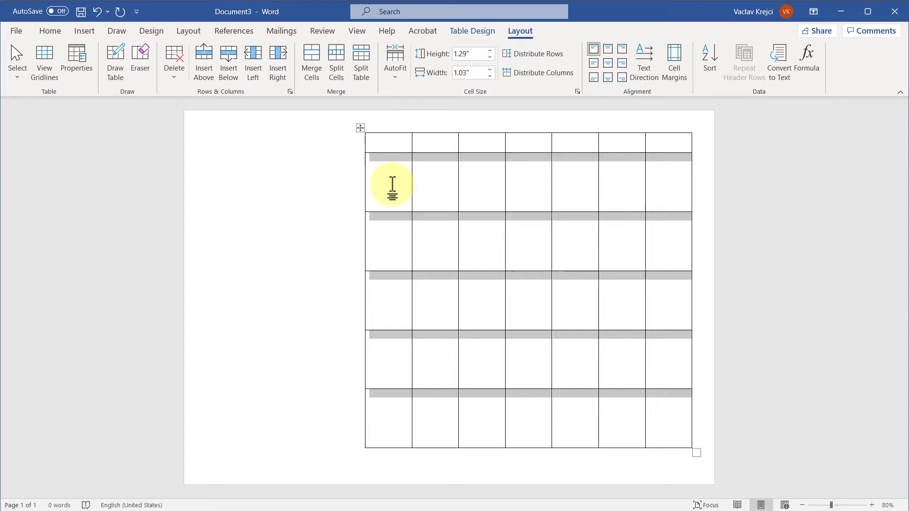
click(391, 187)
click(393, 147)
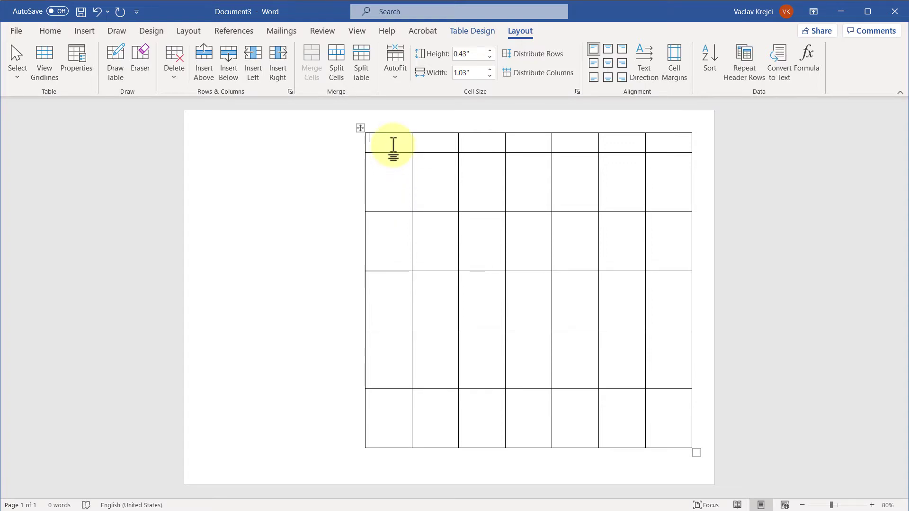
Paste the prepared Sunday–Saturday headings and dates 1–30 into the table
key(ctrl+v)
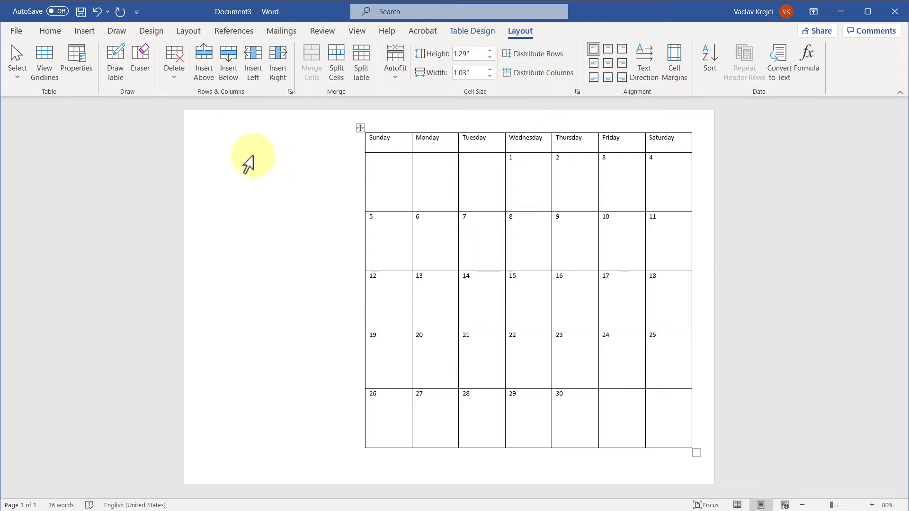
Draw a tall blue rectangle along the page's left side
click(76, 29)
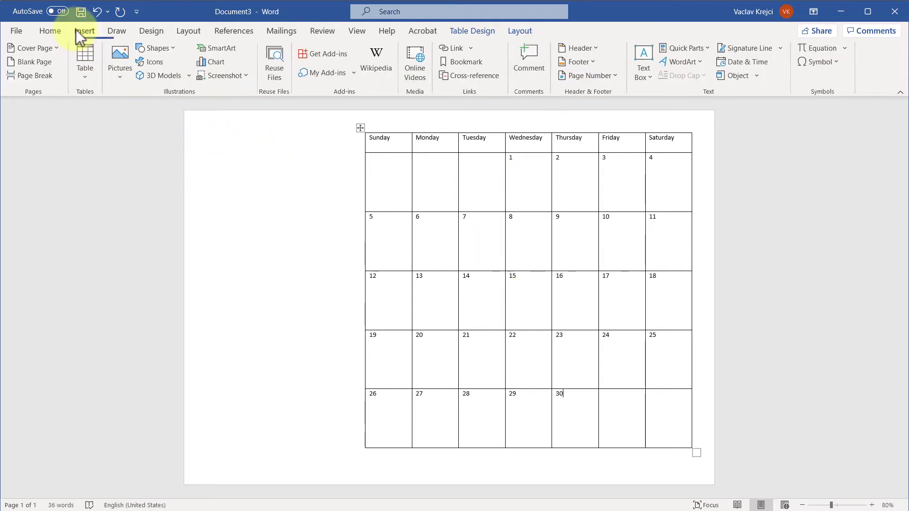
click(171, 47)
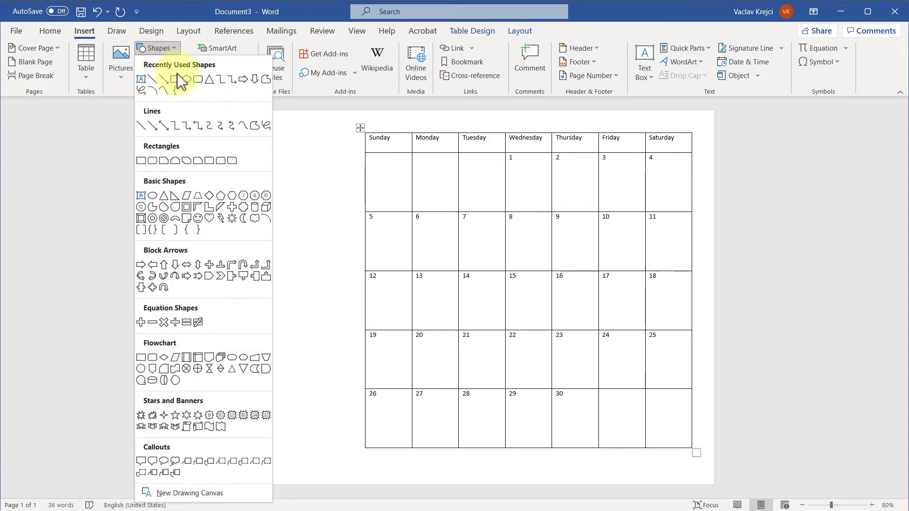
click(180, 86)
mouse_move(202, 127)
mouse_down()
mouse_move(341, 360)
mouse_move(353, 463)
mouse_up()
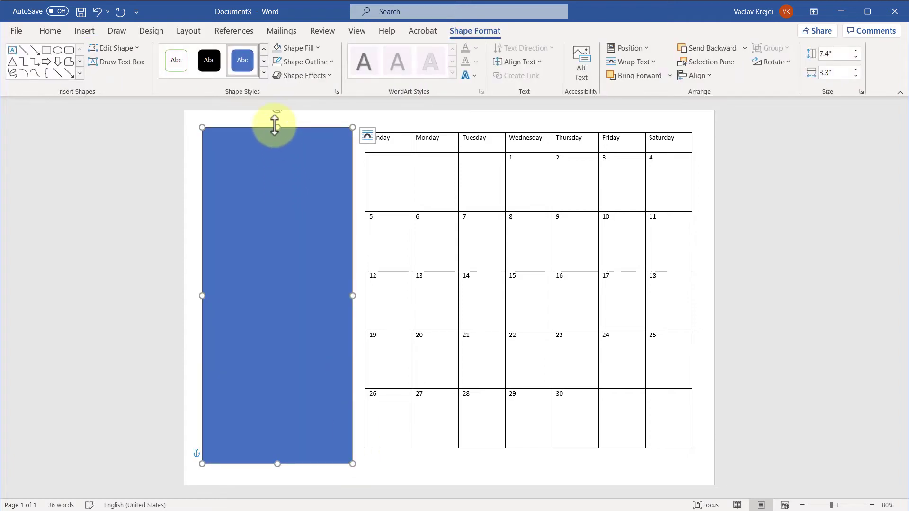
drag(278, 127, 278, 134)
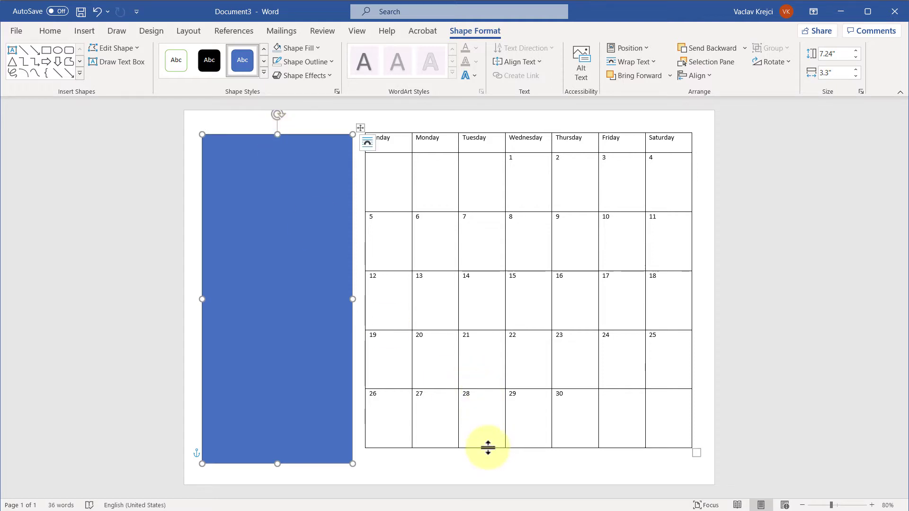
Distribute the date rows evenly and shorten the rectangle to start level with the second week
drag(488, 447, 487, 453)
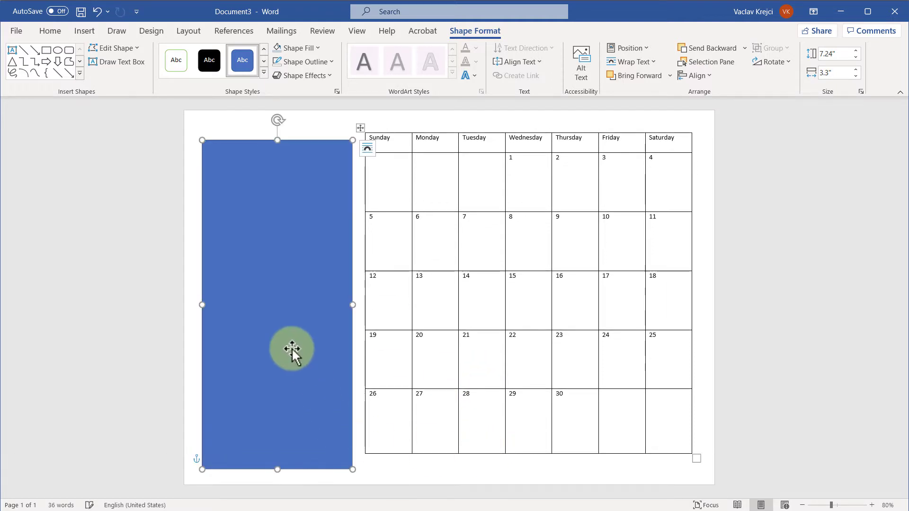
drag(638, 411, 405, 192)
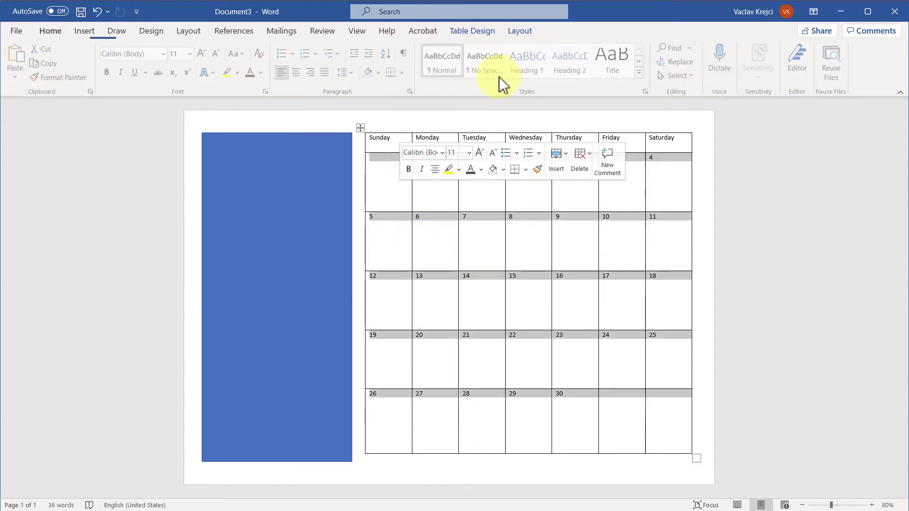
click(525, 31)
click(538, 54)
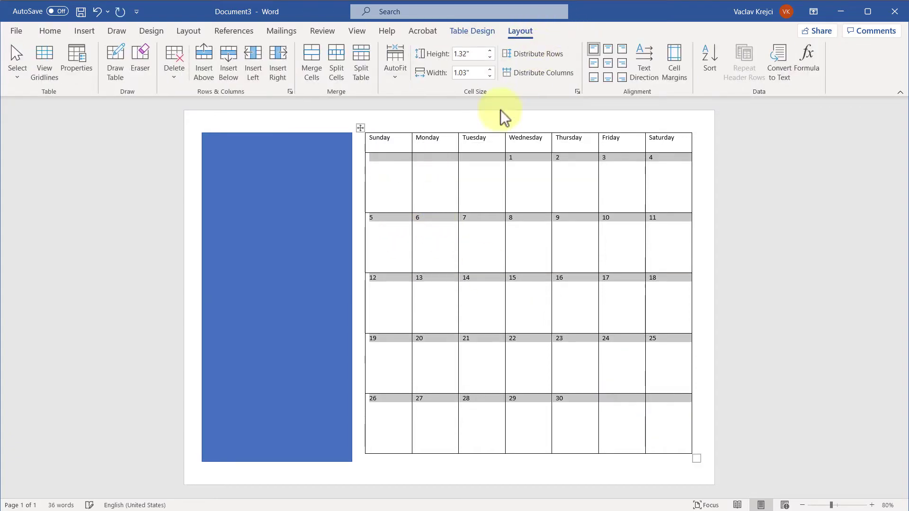
click(282, 157)
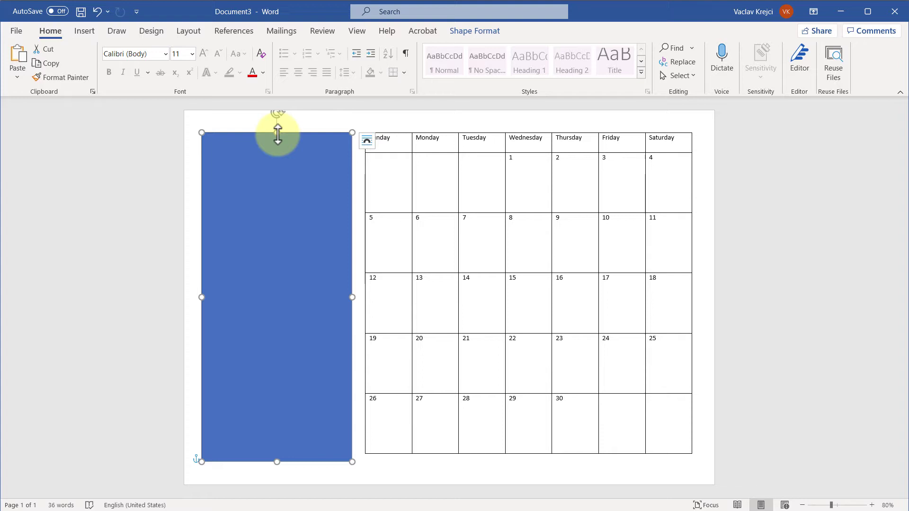
drag(278, 134, 271, 223)
Draw a text box above the rectangle and type 'january'
click(85, 32)
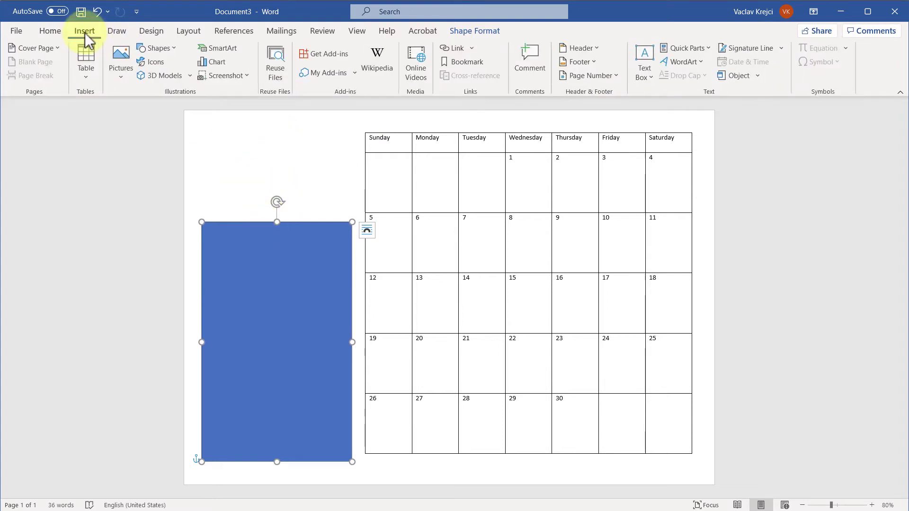
click(151, 47)
click(141, 79)
drag(194, 120, 363, 197)
text(j)
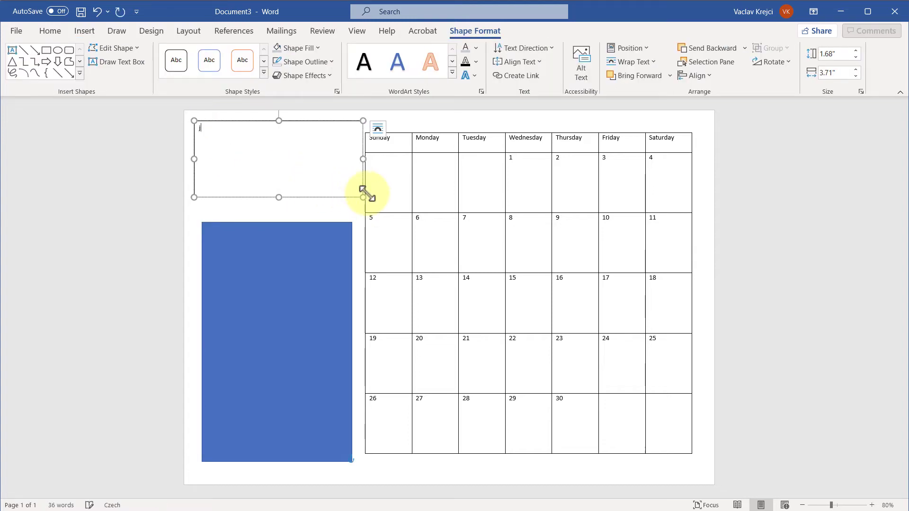
text(anuary)
key(ctrl+a)
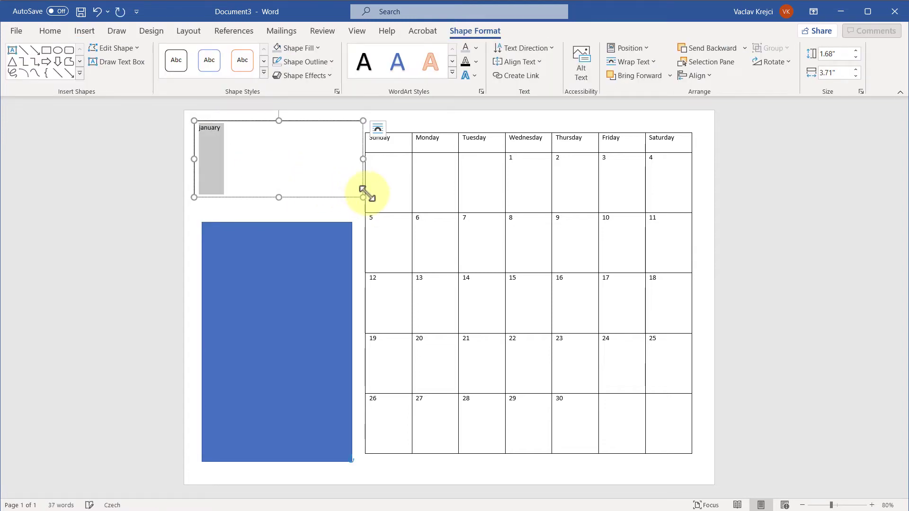
Format 'january' in the Muller ExtraBold font
click(52, 30)
key(ctrl+shift+period)
key(ctrl+shift+period)
key(ctrl+shift+period)
key(ctrl+shift+period)
key(ctrl+shift+period)
key(ctrl+shift+period)
key(ctrl+shift+period)
key(ctrl+shift+period)
key(ctrl+shift+period)
key(ctrl+shift+period)
key(ctrl+shift+period)
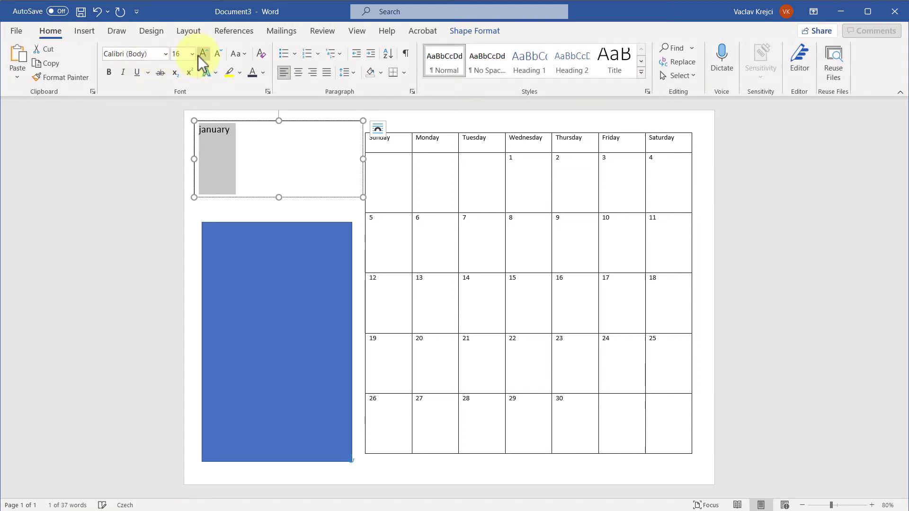
click(150, 51)
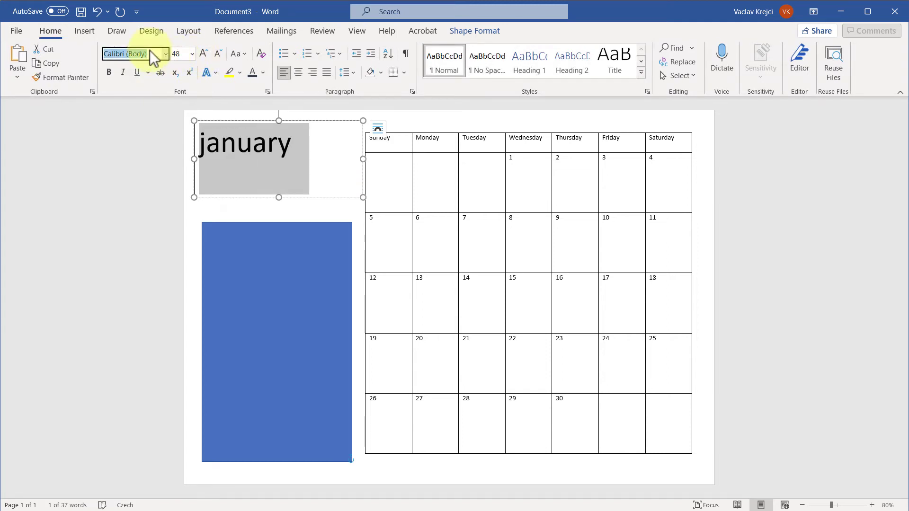
text(mul)
key(Return)
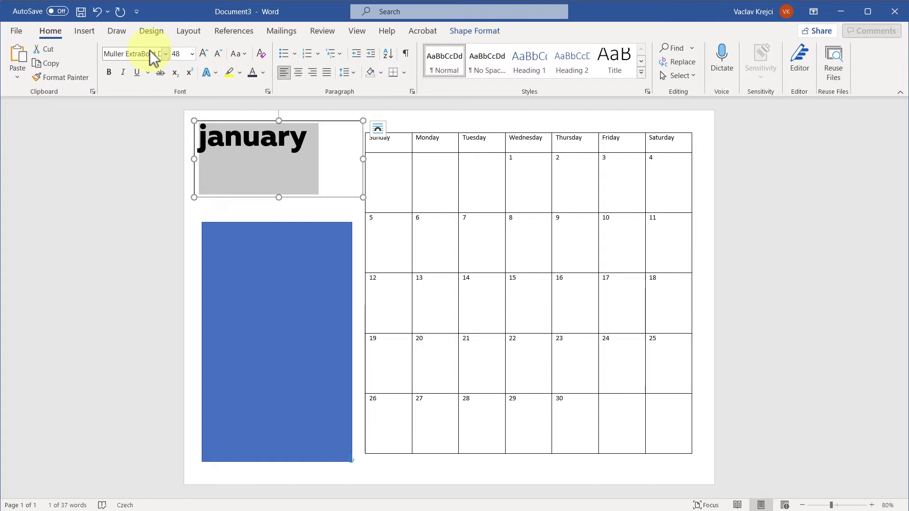
click(205, 52)
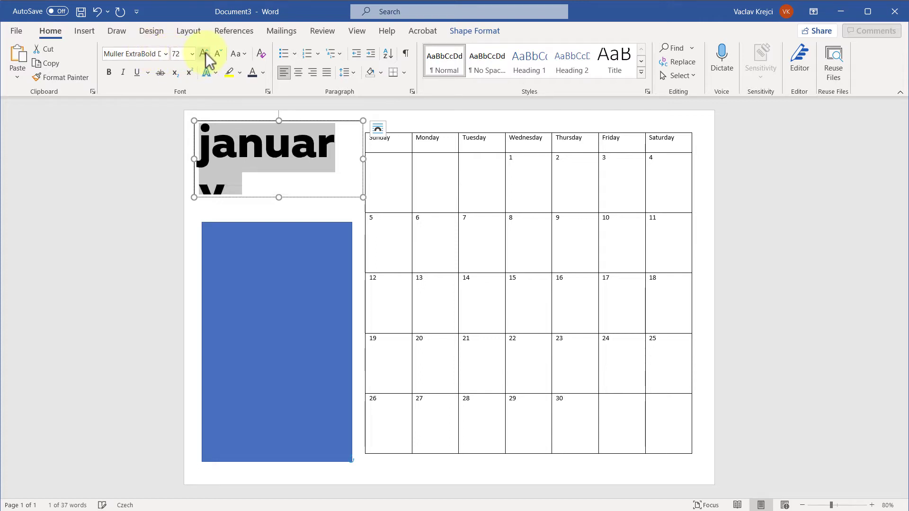
click(217, 54)
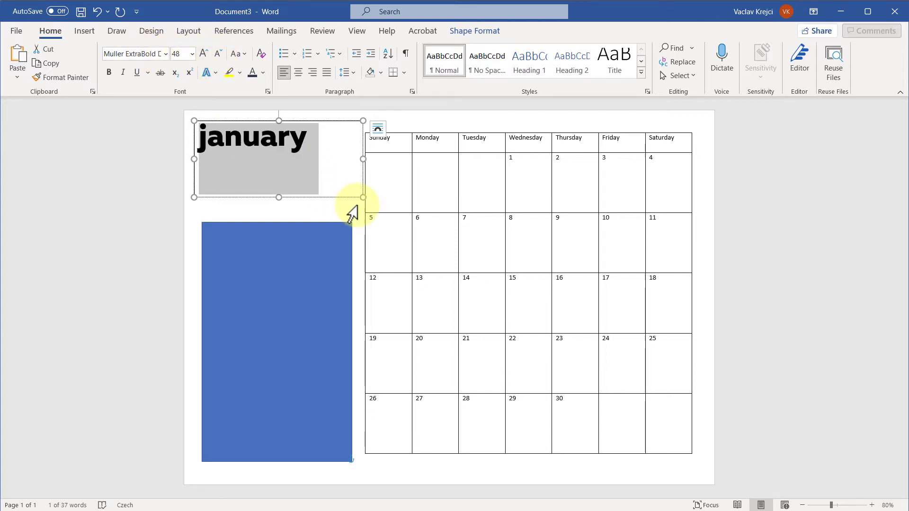
Give the january box no fill and no outline, and position it above the rectangle
drag(364, 197, 370, 213)
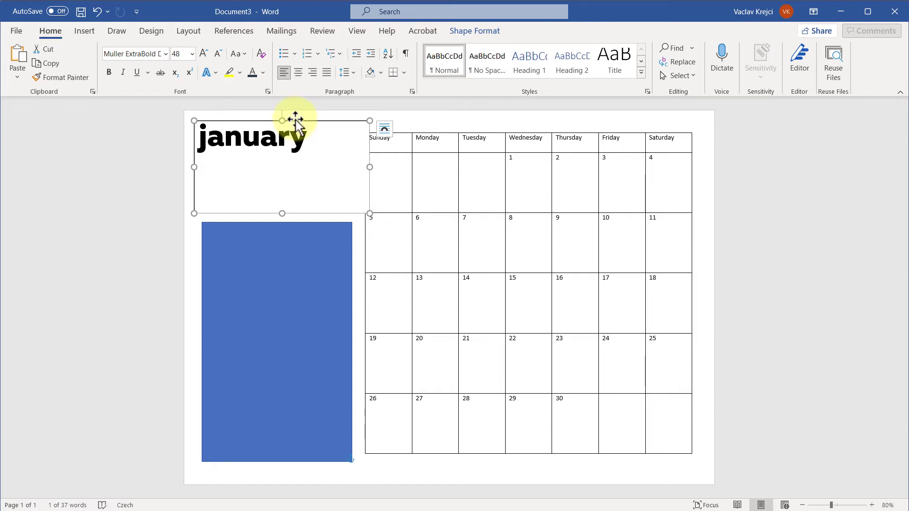
drag(295, 121, 299, 132)
click(473, 31)
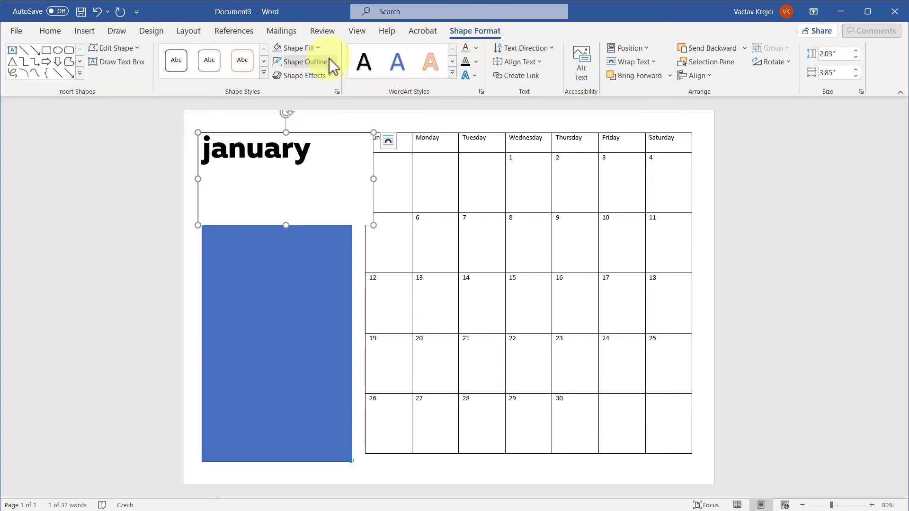
click(303, 51)
click(315, 203)
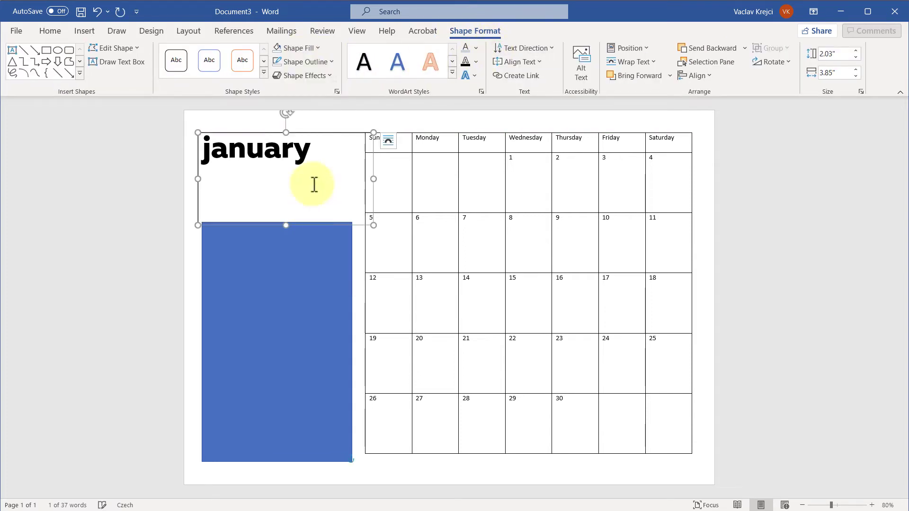
click(303, 61)
click(285, 223)
drag(292, 134, 292, 125)
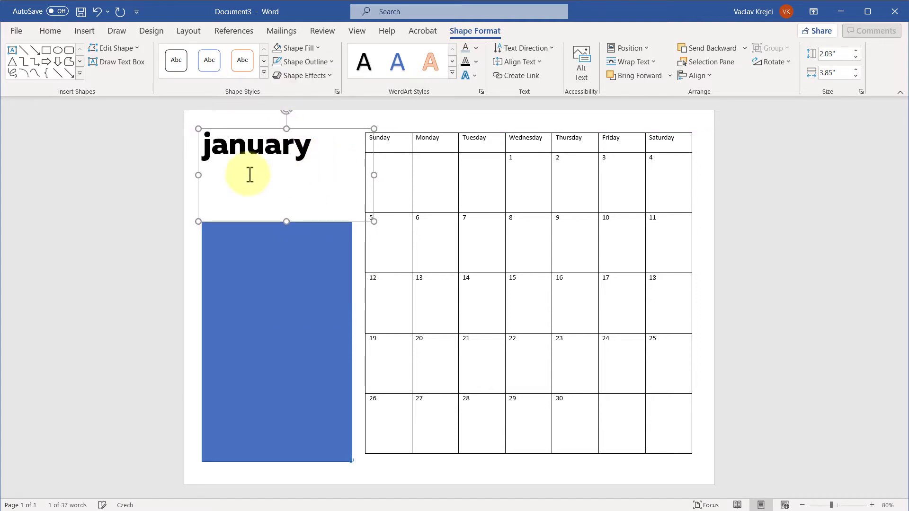
key(Up)
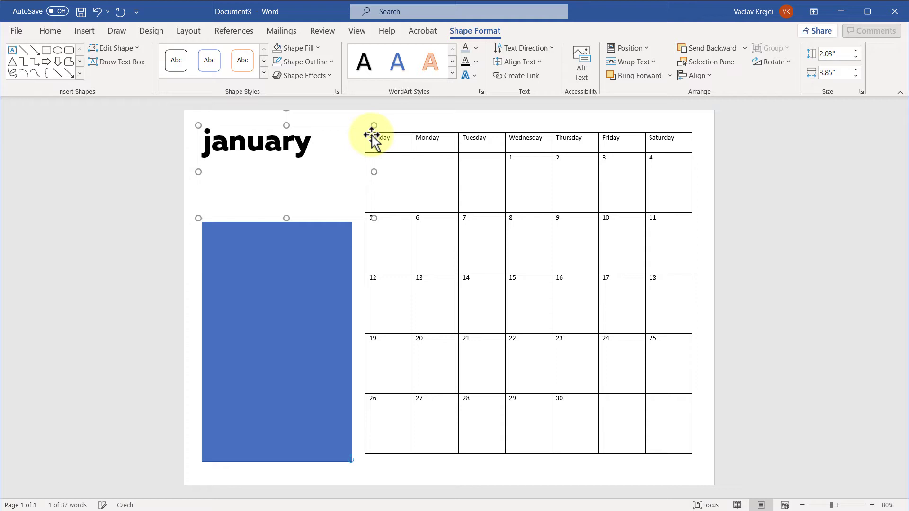
key(Up)
Set 'january' to 65 pt
click(51, 32)
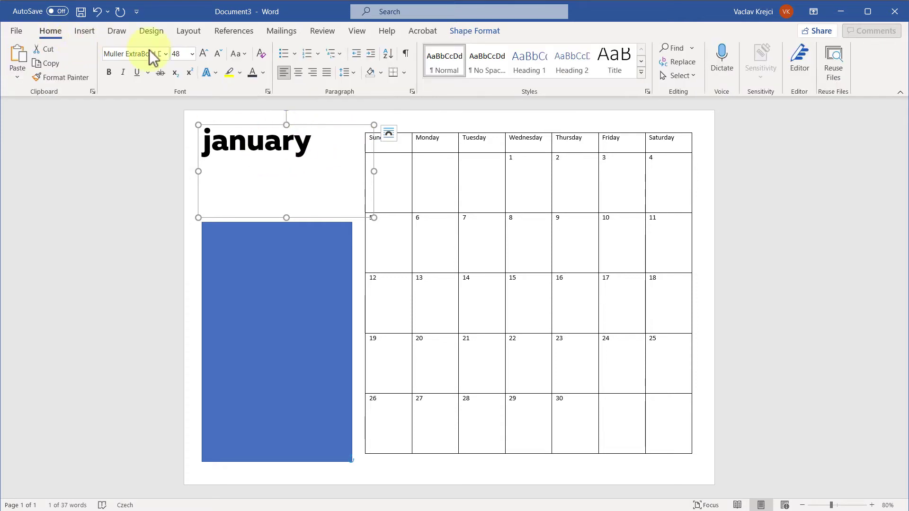
text(65)
key(Return)
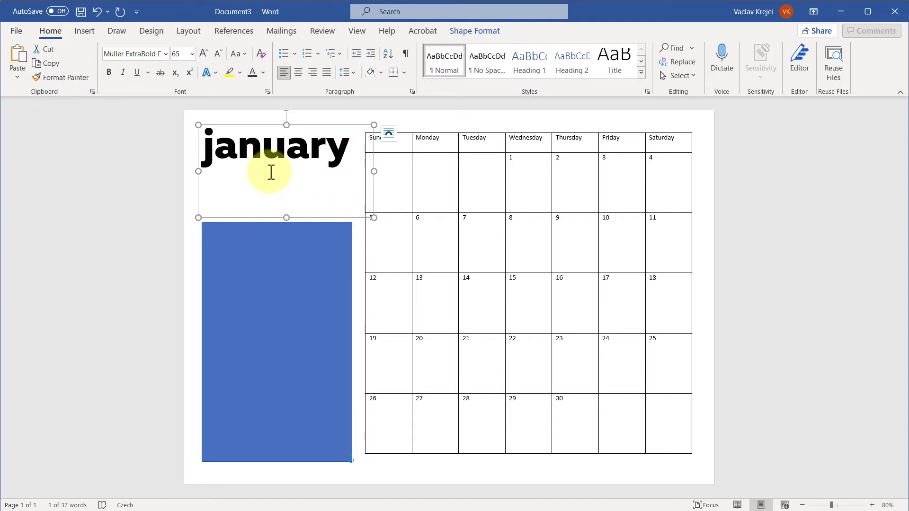
Duplicate the january text box and change its text to '2022'
drag(267, 128, 272, 159)
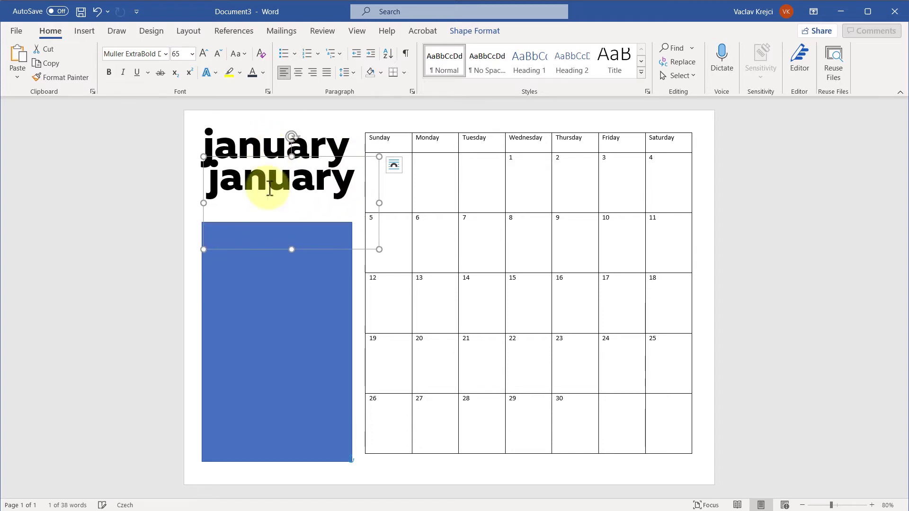
triple_click(267, 190)
text(2022)
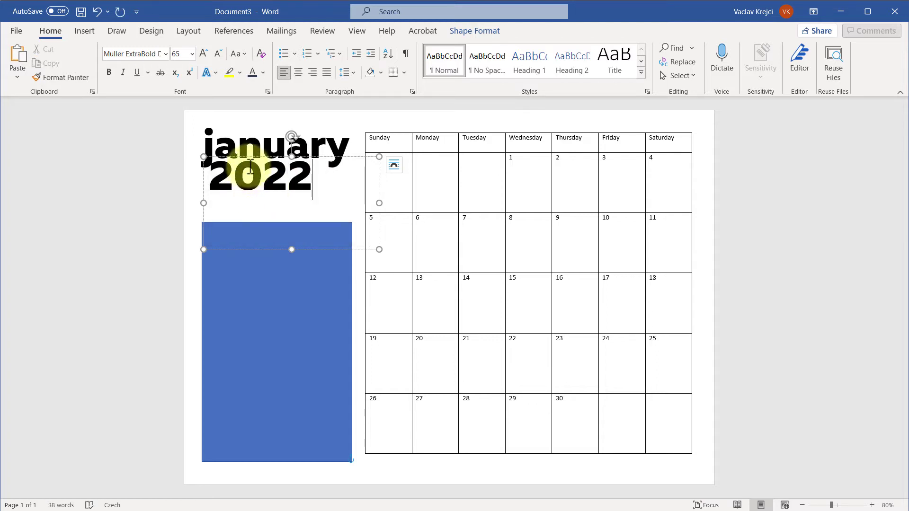
drag(250, 157, 243, 152)
Set '2022' to 96 pt
click(189, 51)
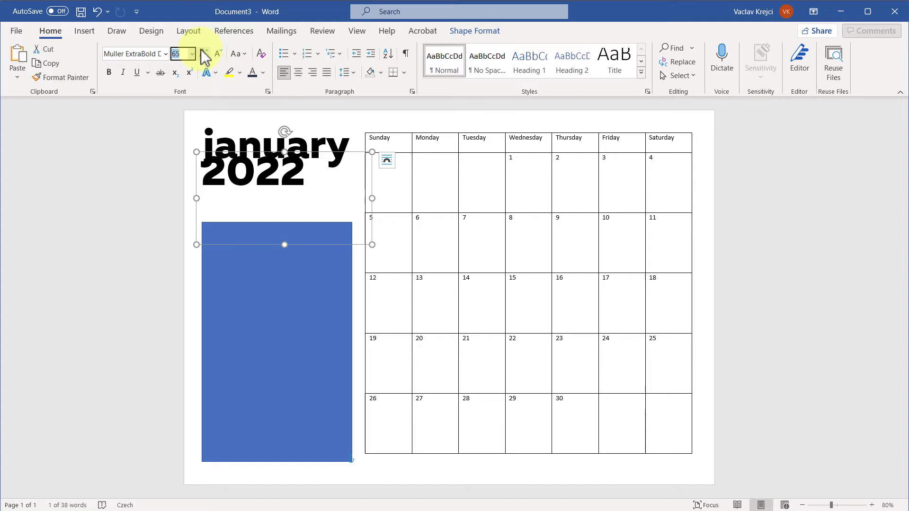
click(204, 53)
click(204, 54)
click(204, 54)
click(204, 54)
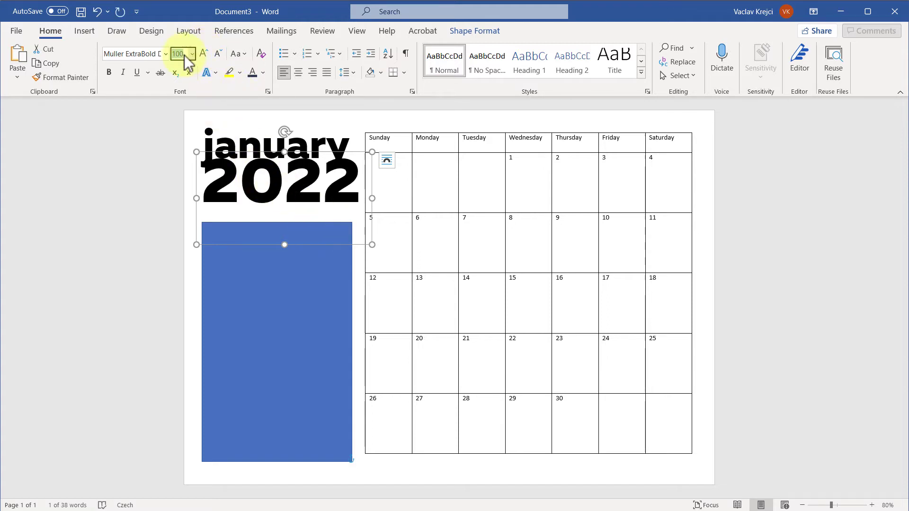
text(97)
key(Return)
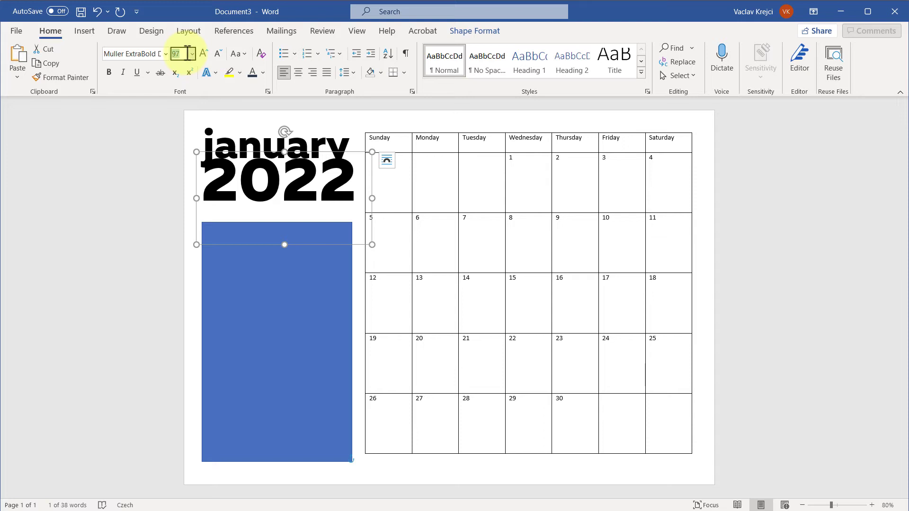
click(188, 53)
text(96)
key(Return)
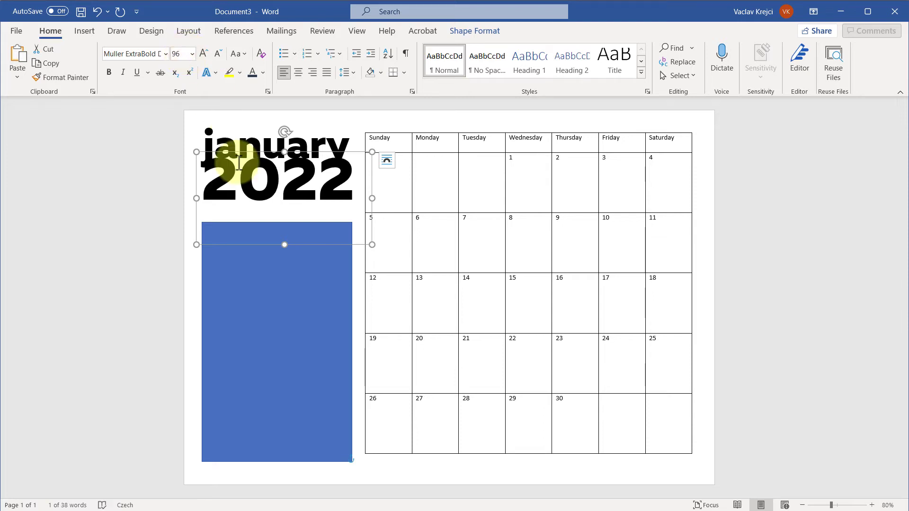
Nudge the 2022 box up so it sits tightly beneath january
click(299, 267)
click(269, 151)
key(Escape)
key(Up)
key(Up)
key(Up)
key(Up)
key(Up)
key(Up)
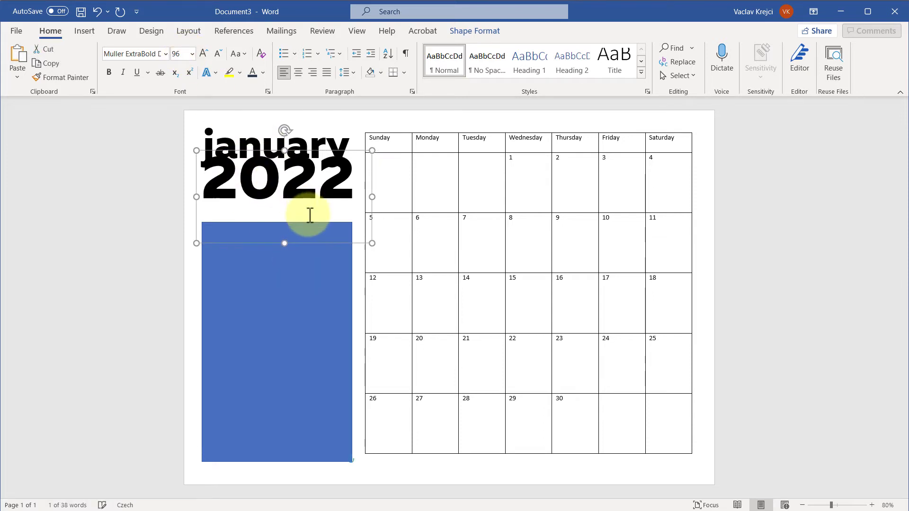
key(Up)
key(Up)
key(Up)
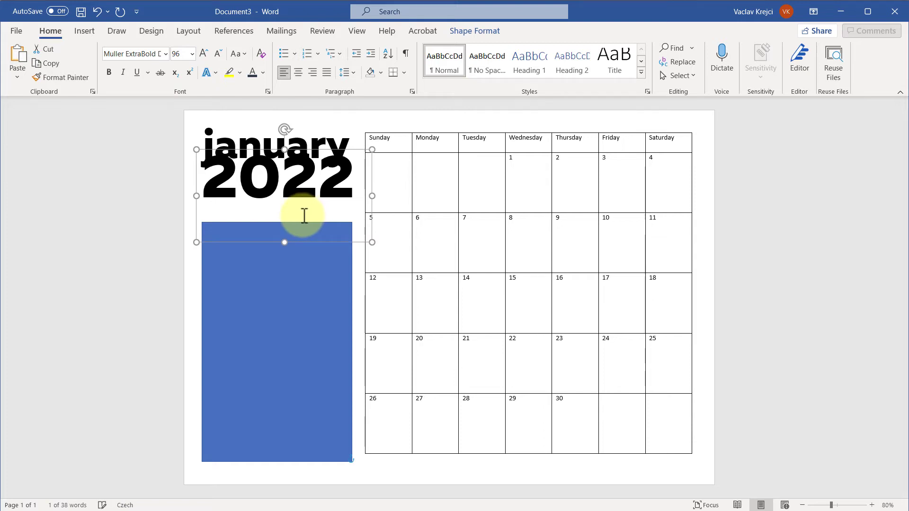
Extend the blue rectangle's top up to just under 2022 and raise its bottom edge slightly
click(280, 277)
drag(277, 222, 276, 194)
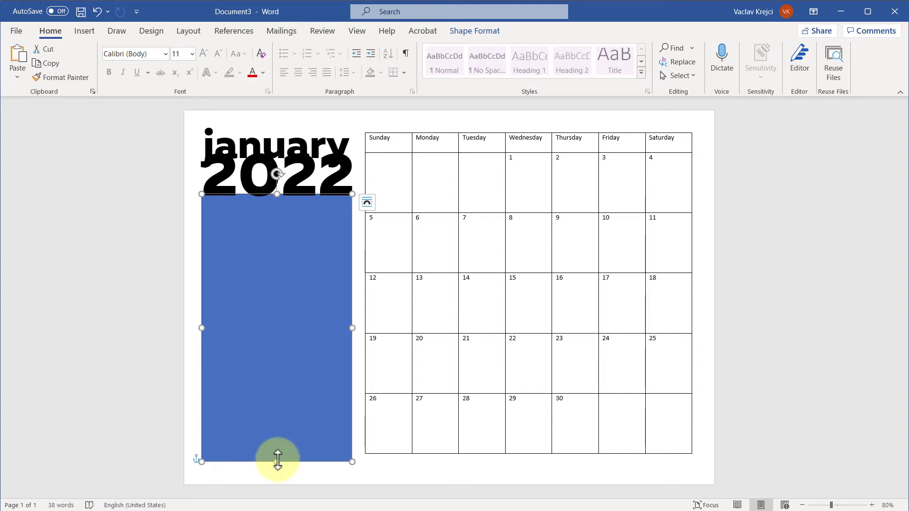
drag(278, 460, 277, 454)
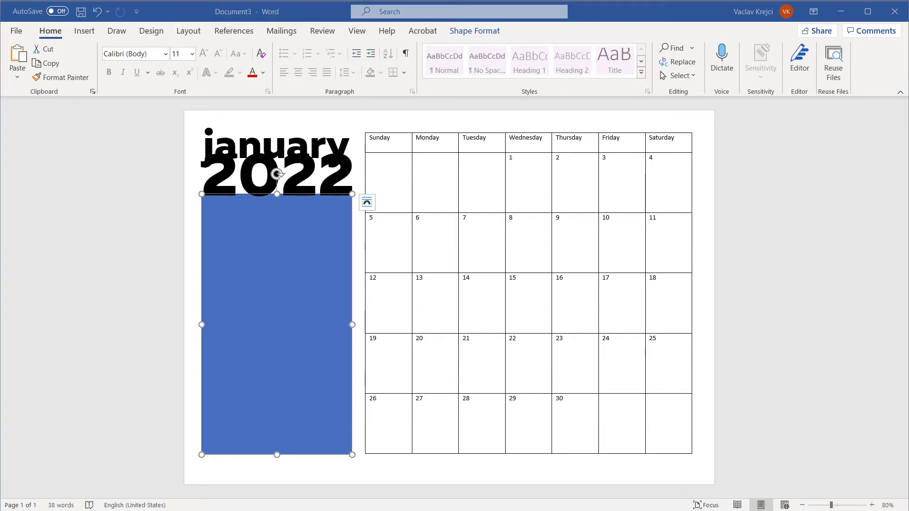
right_click(204, 193)
click(200, 239)
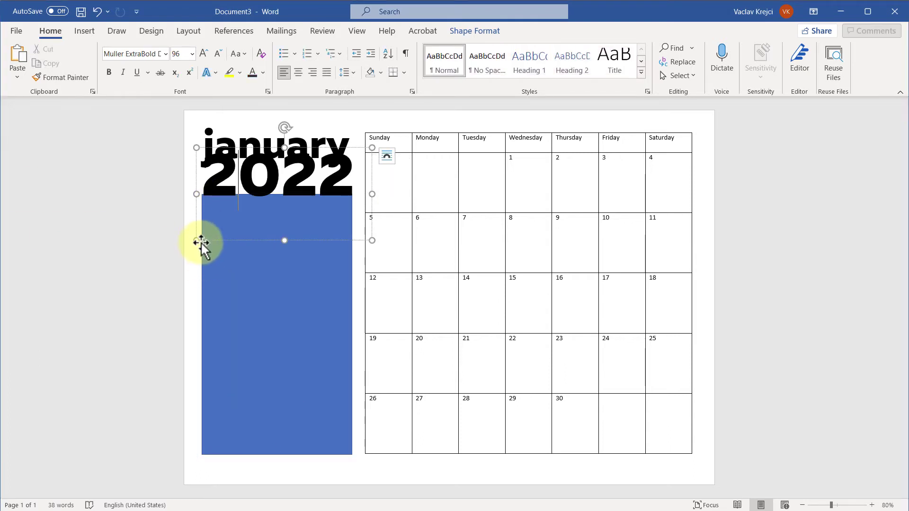
Remove the rectangle's outline in the Format Shape pane
right_click(199, 195)
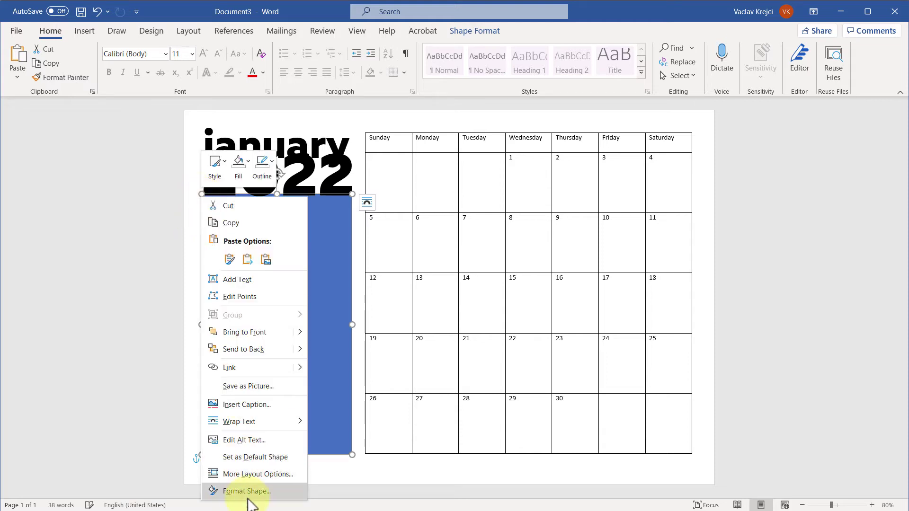
click(202, 491)
click(784, 173)
click(780, 192)
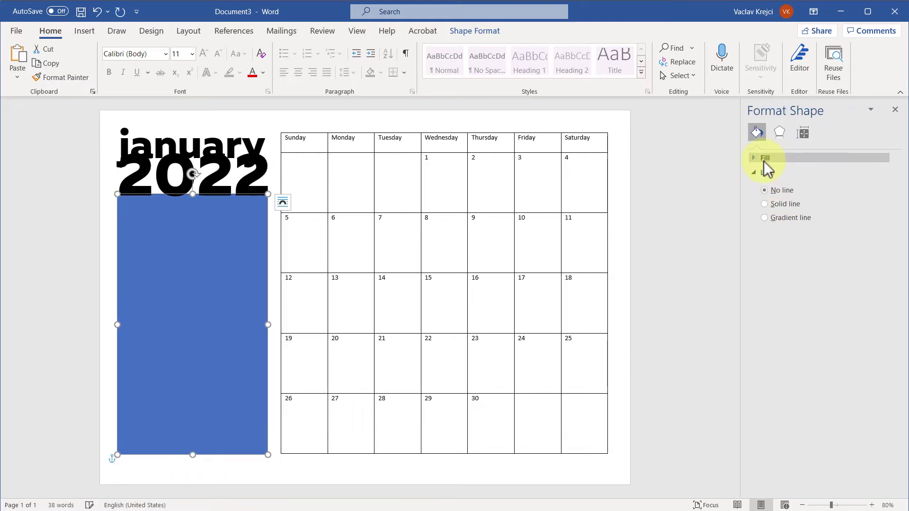
Fill the rectangle with the clipboard mountain photo, tiled at 50% scale and centred
click(766, 159)
click(782, 218)
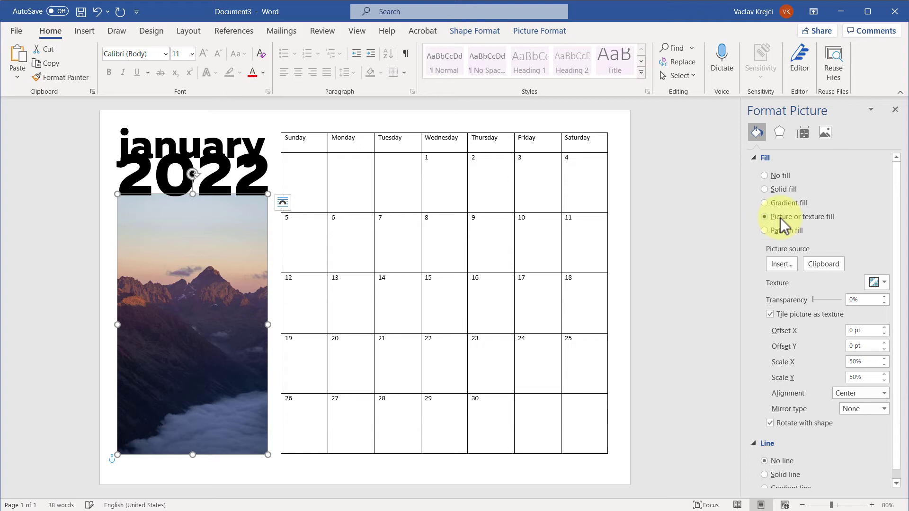
click(824, 265)
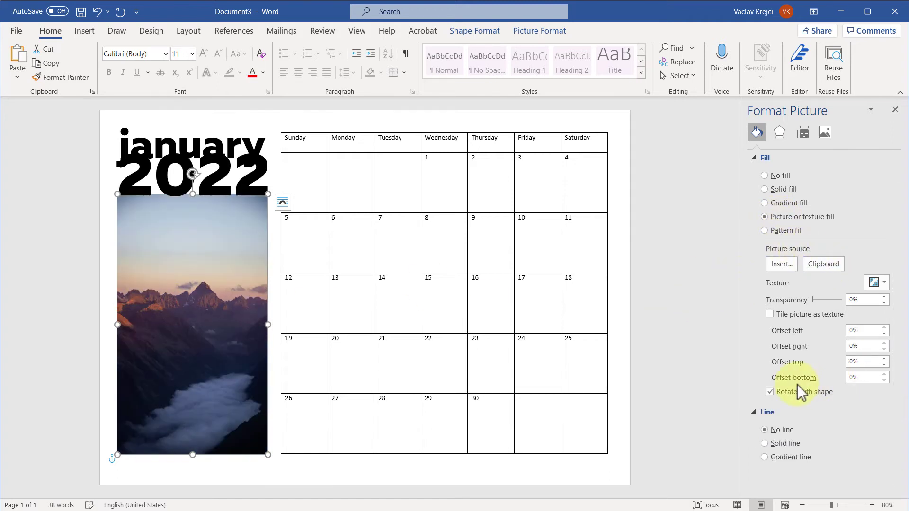
click(786, 314)
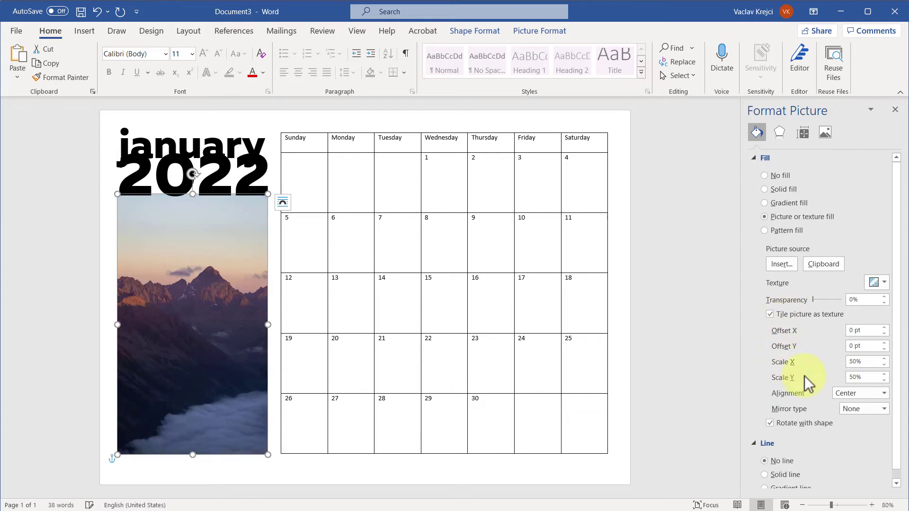
click(855, 361)
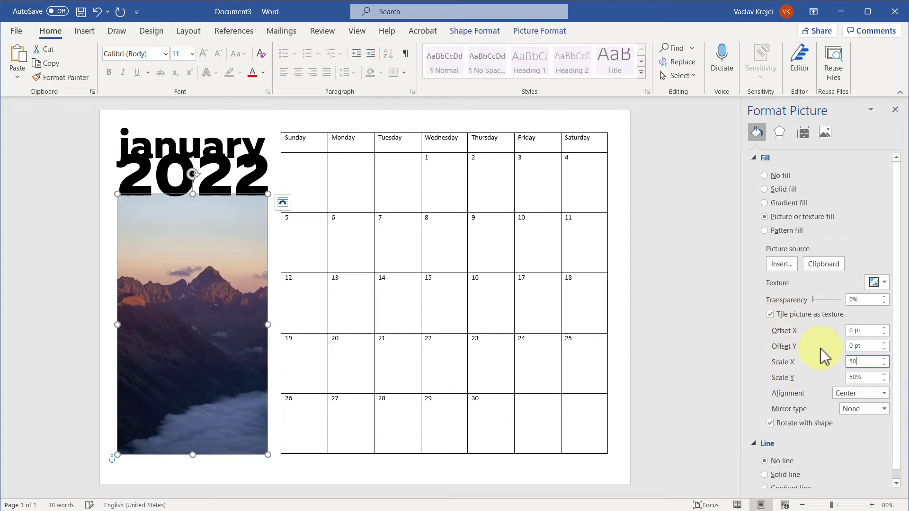
key(Tab)
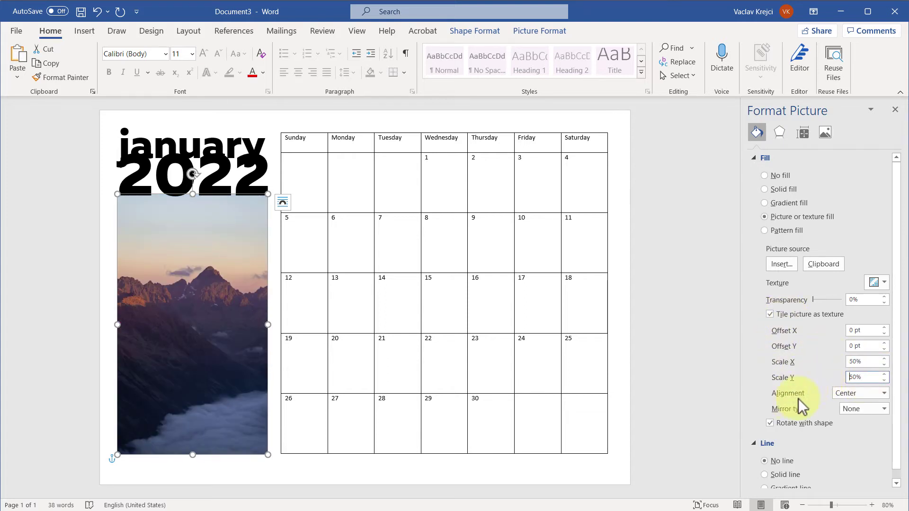
click(842, 394)
click(847, 462)
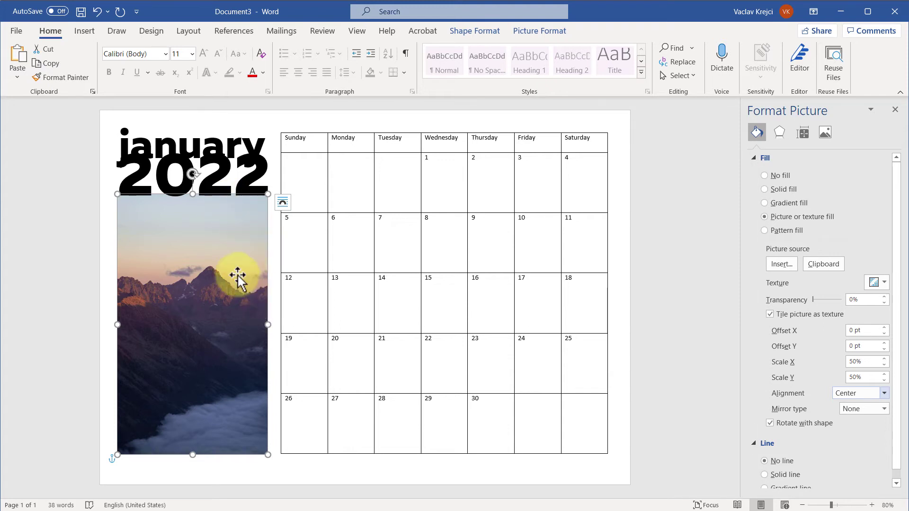
click(272, 468)
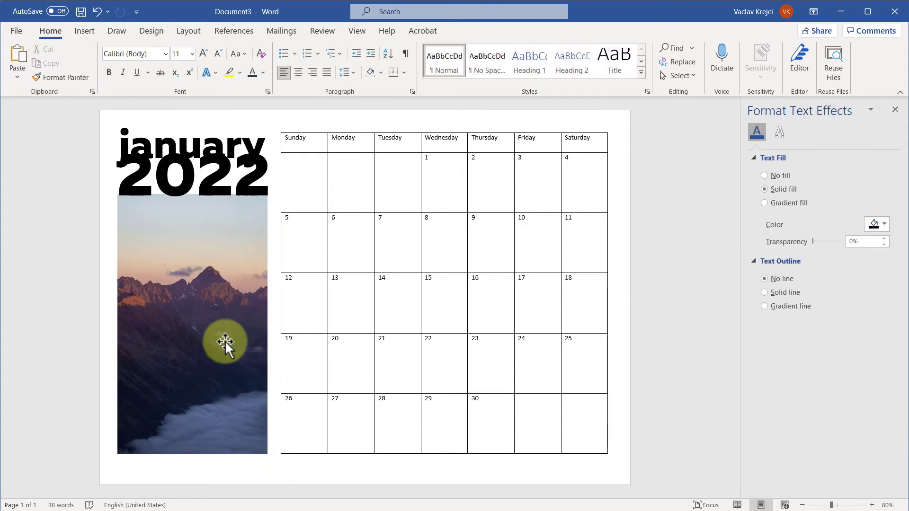
click(211, 316)
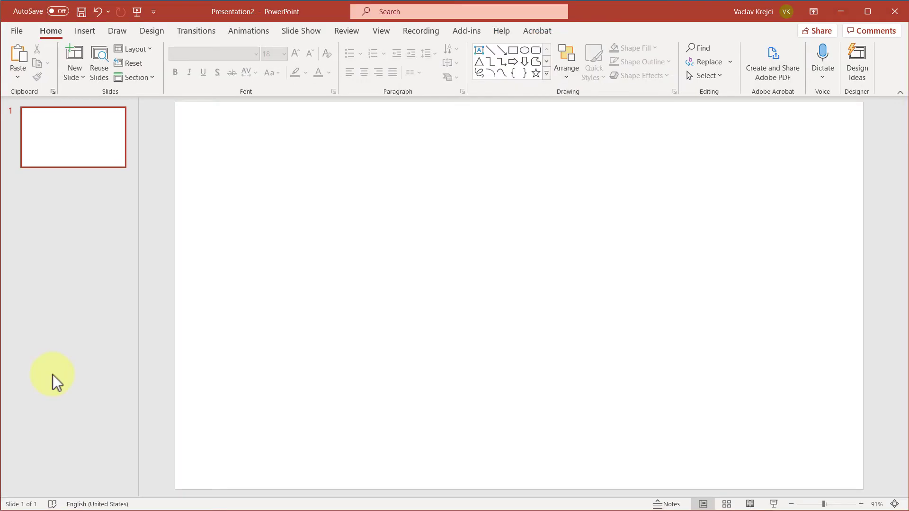
Paste the mountain photo onto the slide and draw a rectangle across its top
key(ctrl+v)
drag(512, 197, 382, 244)
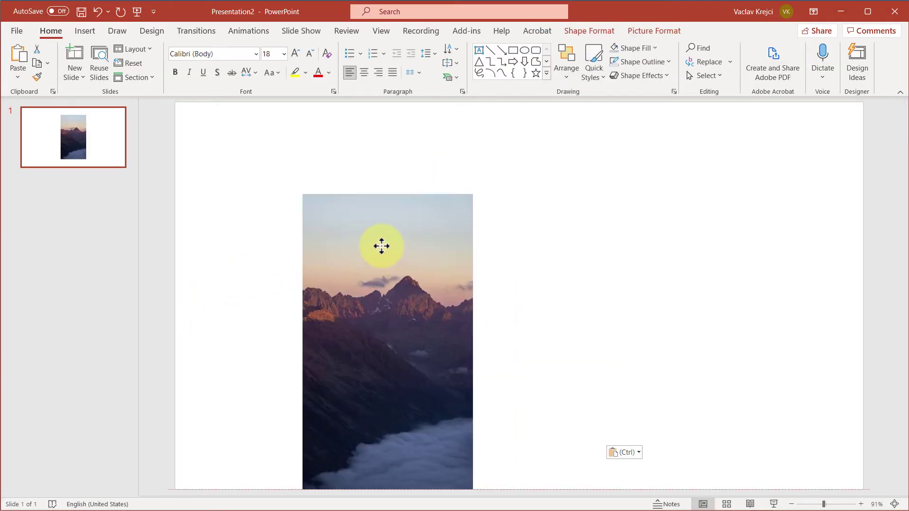
click(85, 32)
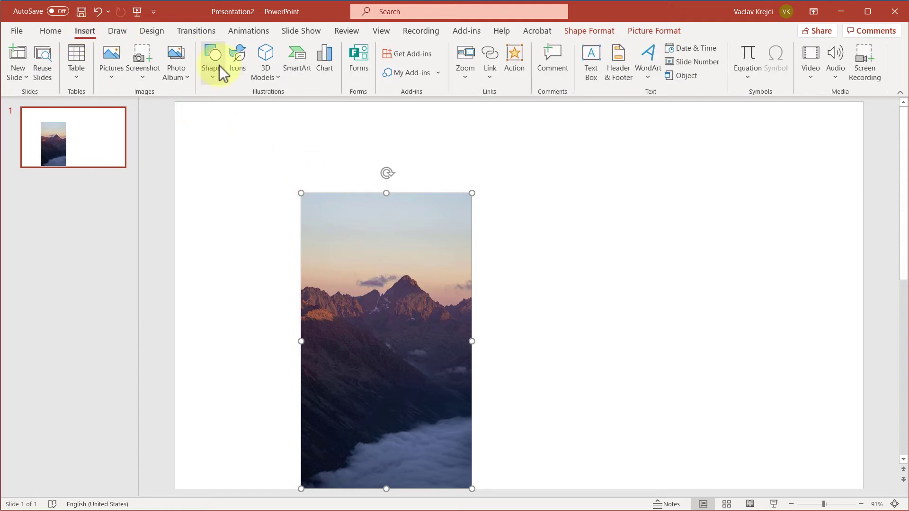
click(220, 69)
click(240, 112)
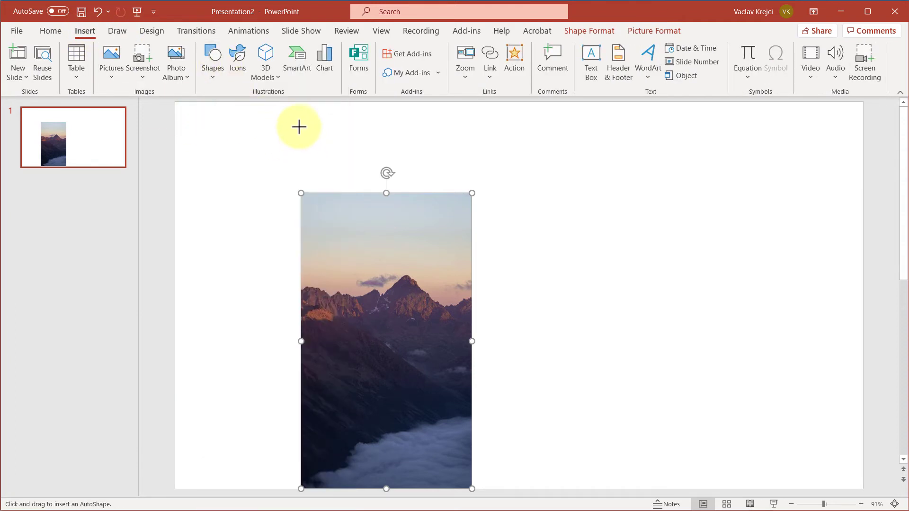
drag(299, 126, 472, 193)
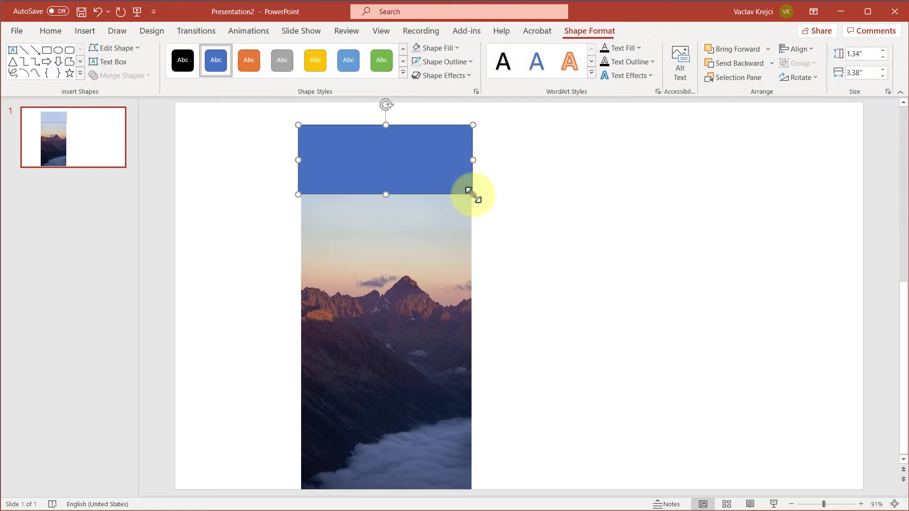
Give the rectangle no outline and fill it with the pale blue-gray sky colour sampled by eyedropper
click(436, 62)
click(451, 221)
click(438, 52)
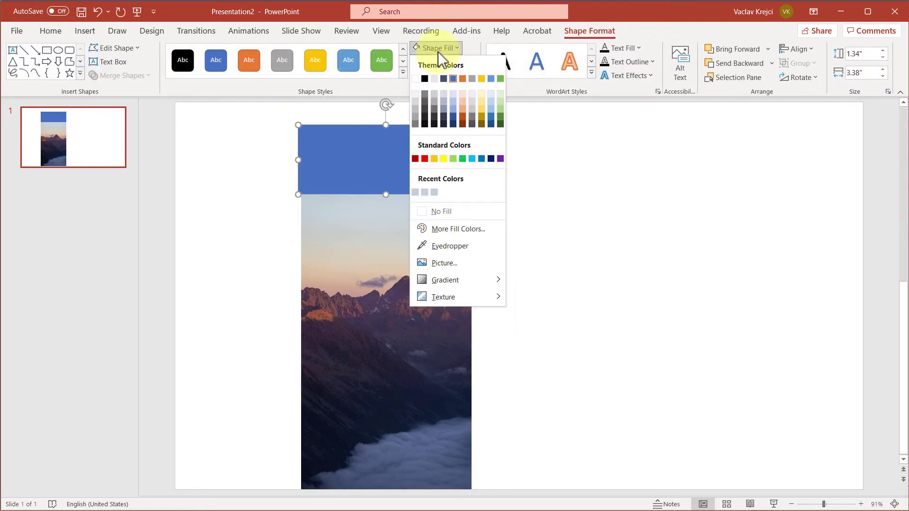
click(446, 246)
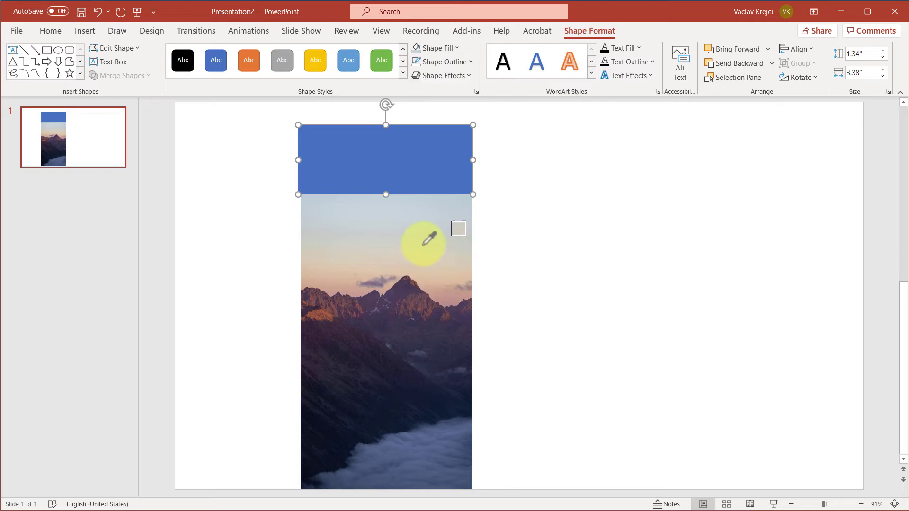
click(410, 193)
click(530, 222)
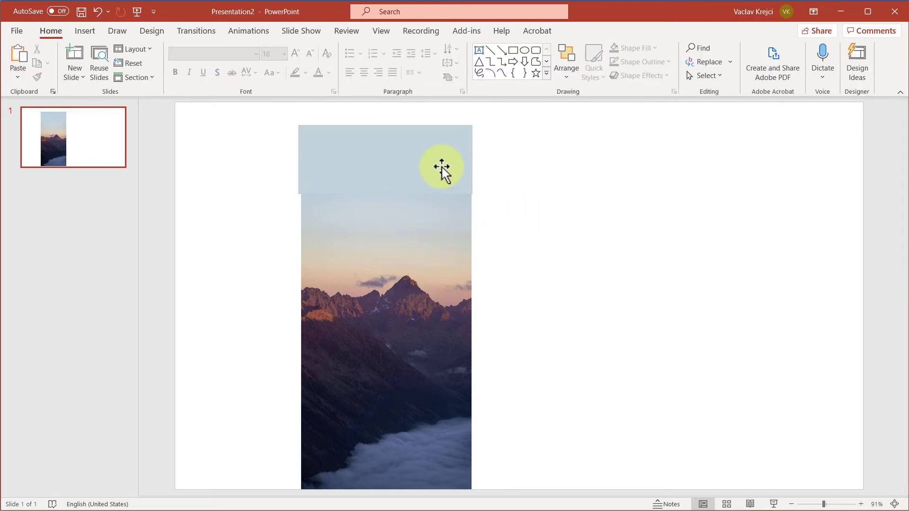
click(417, 163)
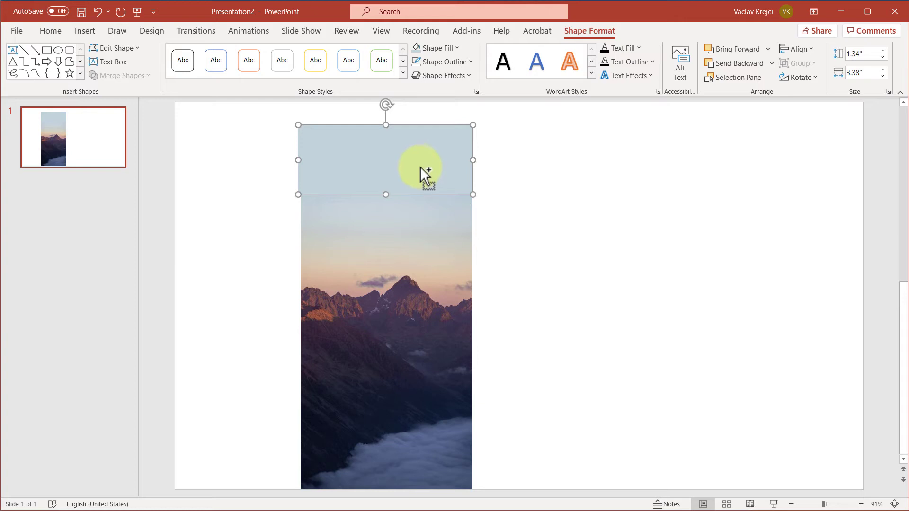
Paste the sampled blue-gray rectangle over the photo to capture its fill colour, then delete it
key(alt+Tab)
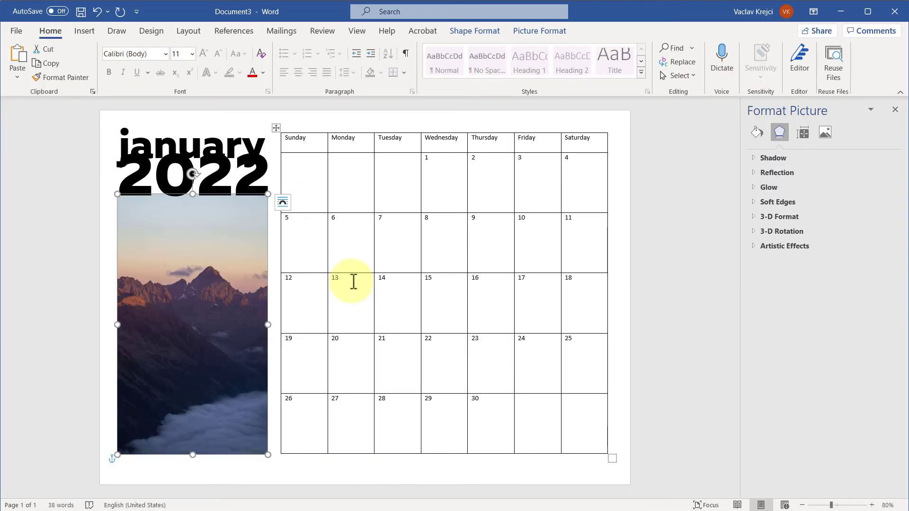
key(ctrl+v)
drag(246, 239, 281, 264)
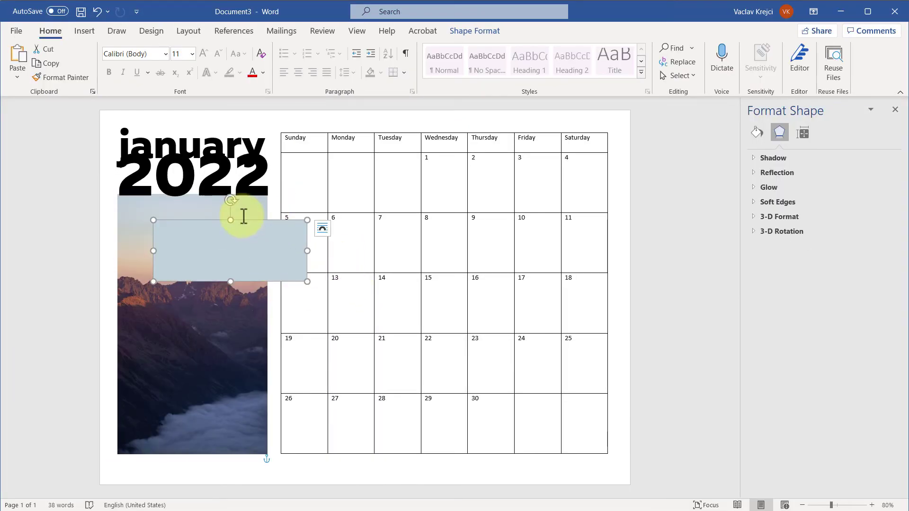
click(488, 32)
click(299, 49)
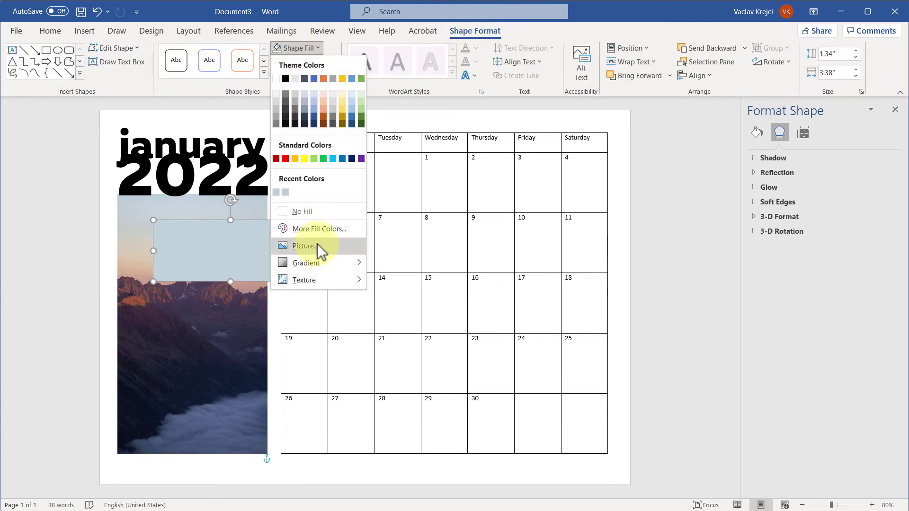
click(314, 232)
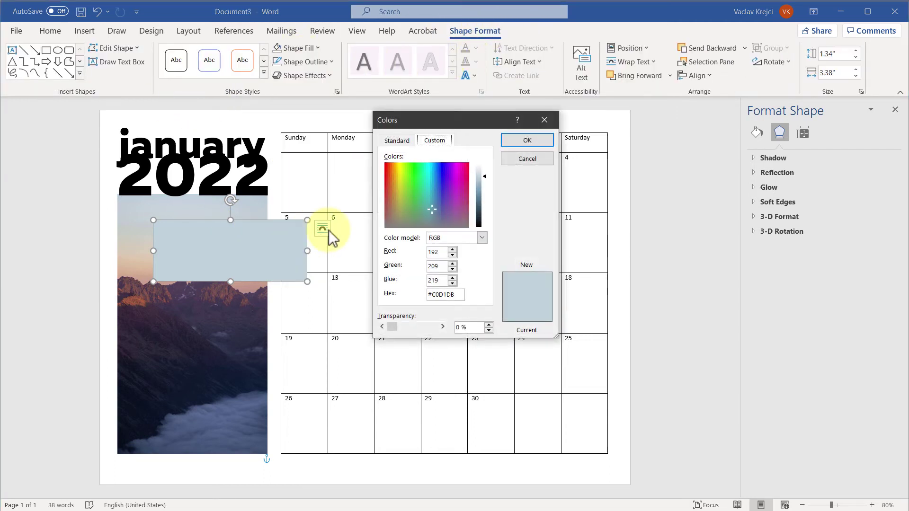
click(512, 142)
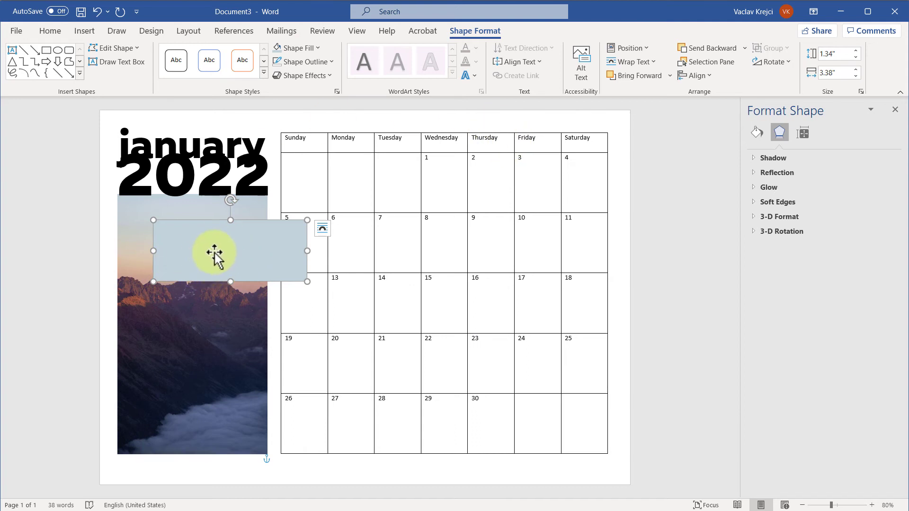
key(Delete)
Colour the 'january' and '2022' title text boxes pale blue-gray from Recent Colors
click(173, 172)
click(176, 177)
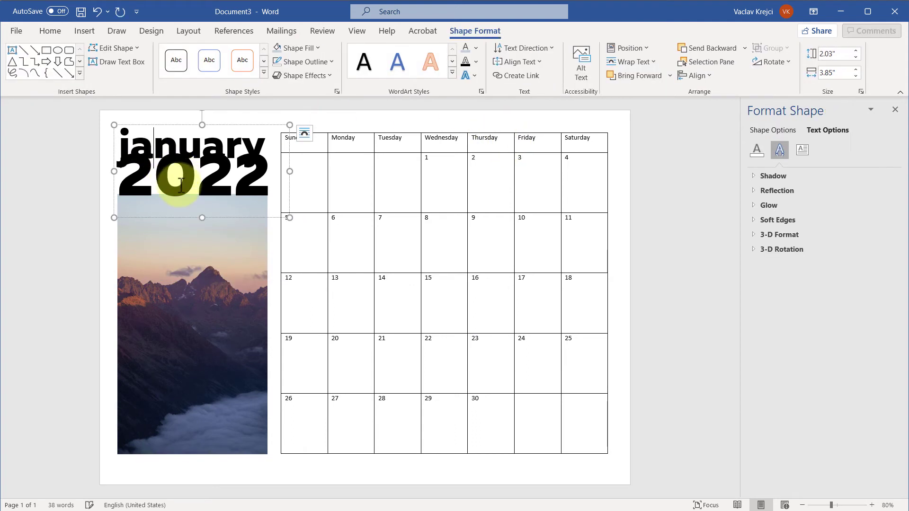
shift+click(177, 183)
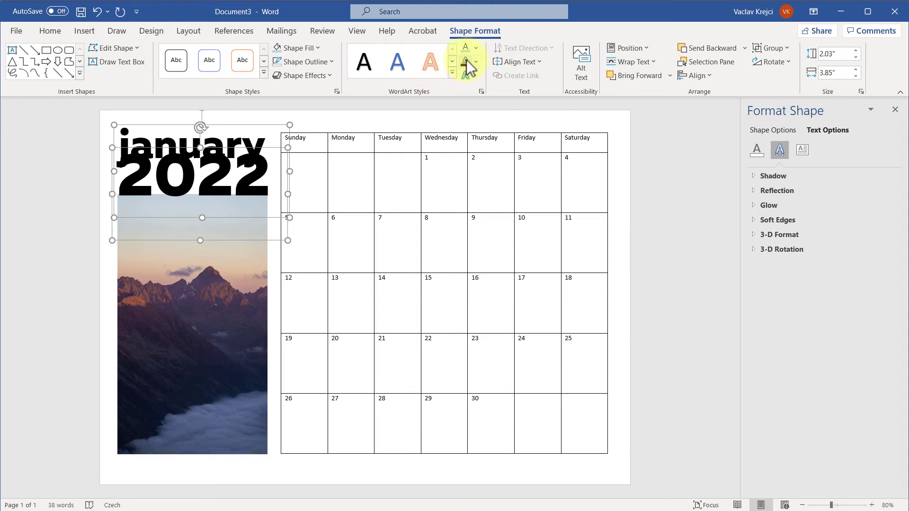
click(476, 48)
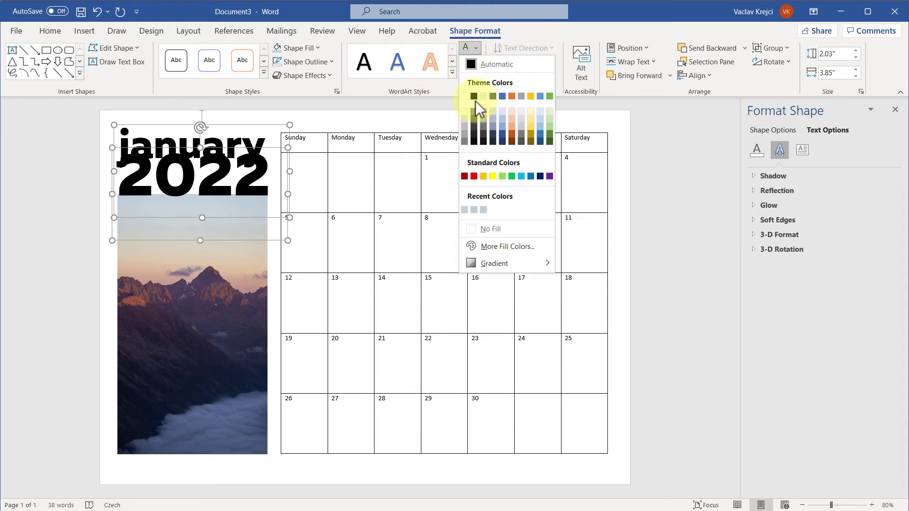
click(465, 211)
click(269, 272)
click(312, 187)
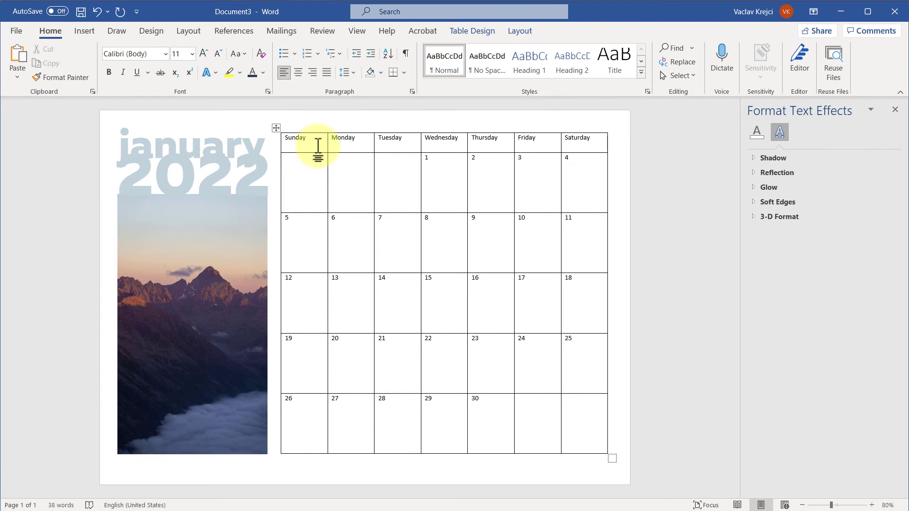
Align all calendar table text Center and set its font to Roboto
drag(315, 141, 591, 426)
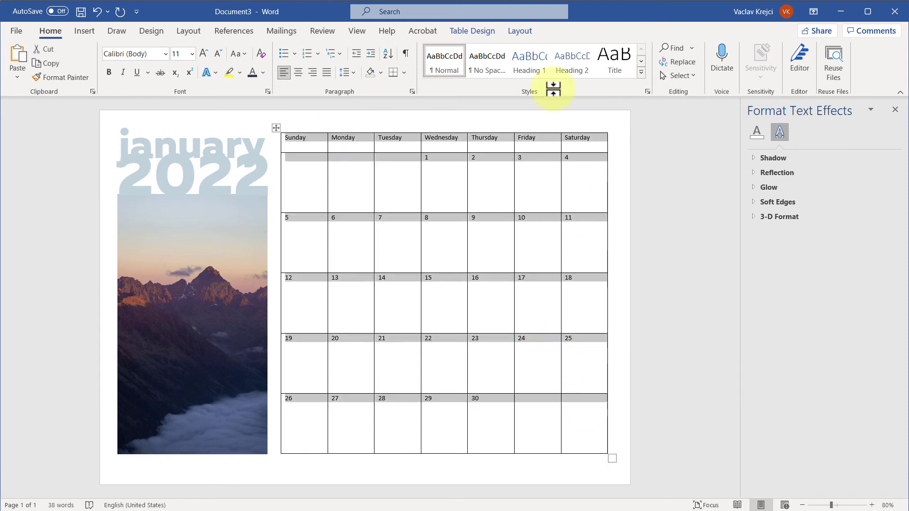
click(520, 31)
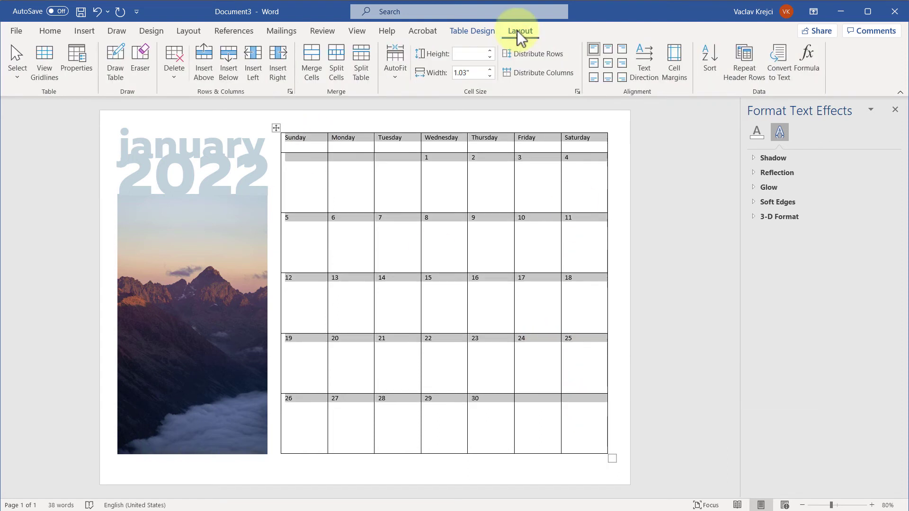
click(609, 68)
click(543, 139)
click(149, 54)
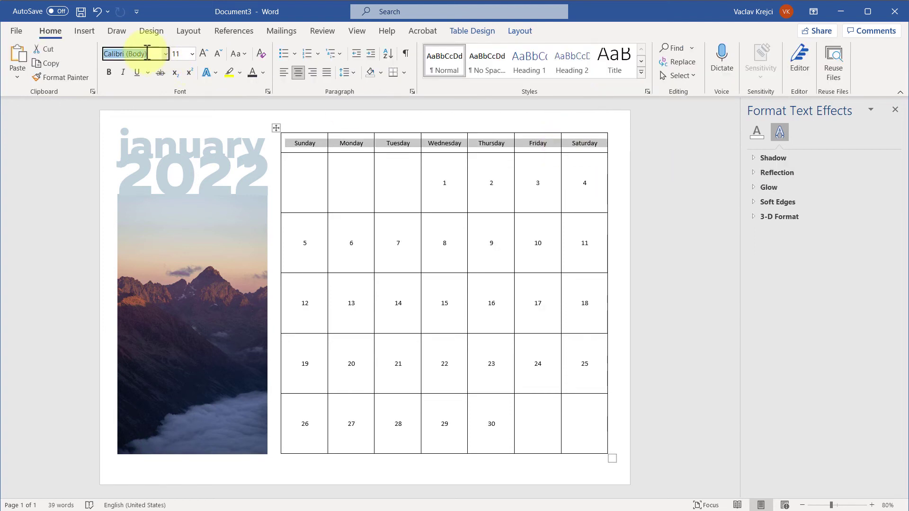
text(Roboto)
key(Return)
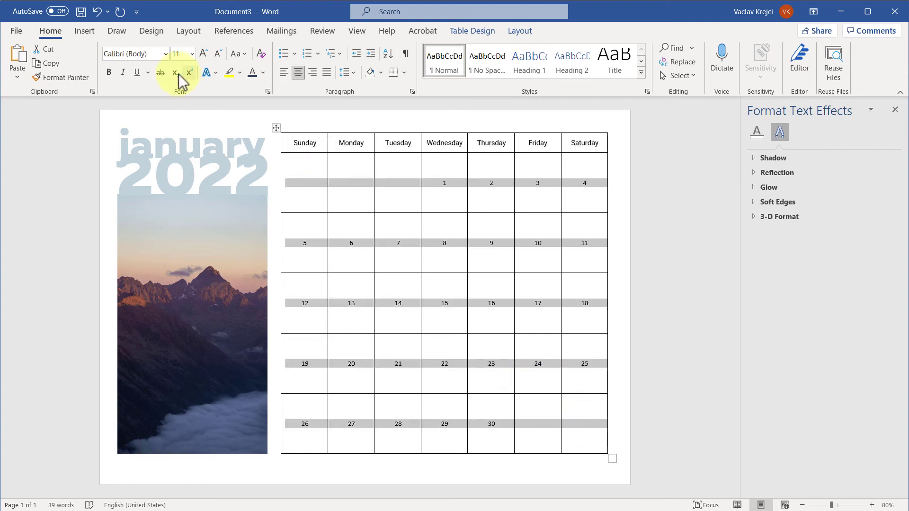
Make the day numbers Roboto Thin, 35 pt, in a gray font colour
click(149, 55)
text(Robo)
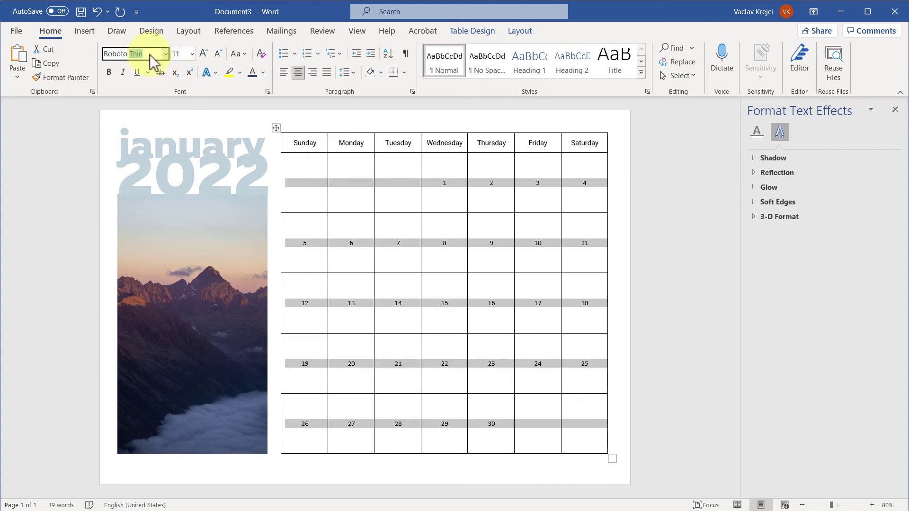
text(to)
key(Return)
click(180, 53)
text(3)
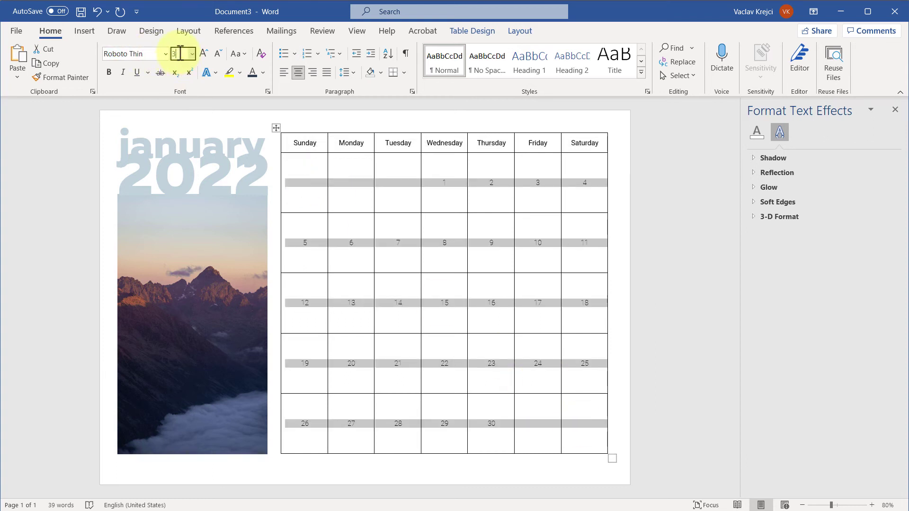
text(5)
key(Return)
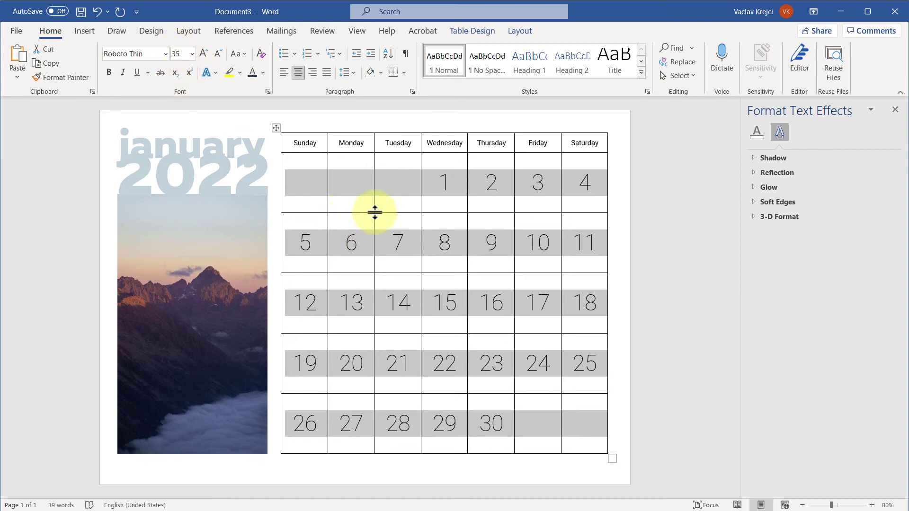
click(263, 72)
click(280, 165)
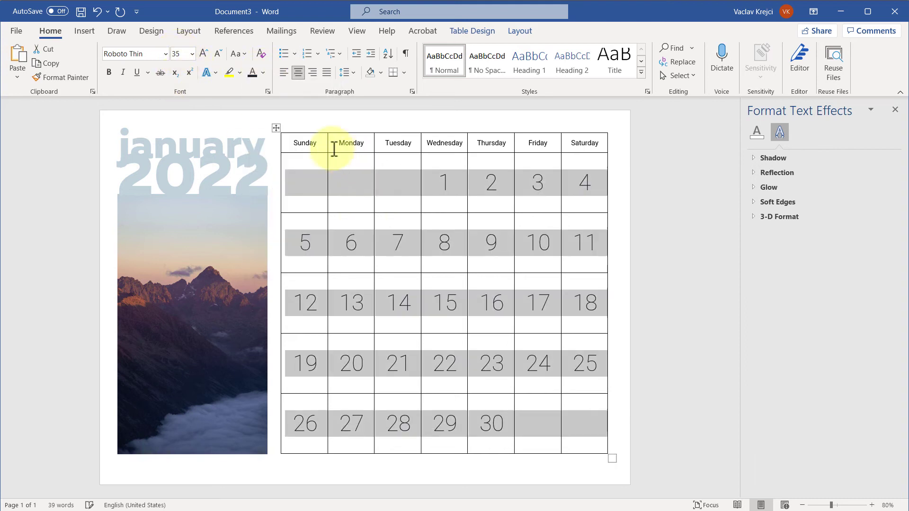
drag(307, 145, 578, 149)
Recolour the Sunday–Saturday headers and set pale blue-gray table borders via Borders and Shading
click(263, 72)
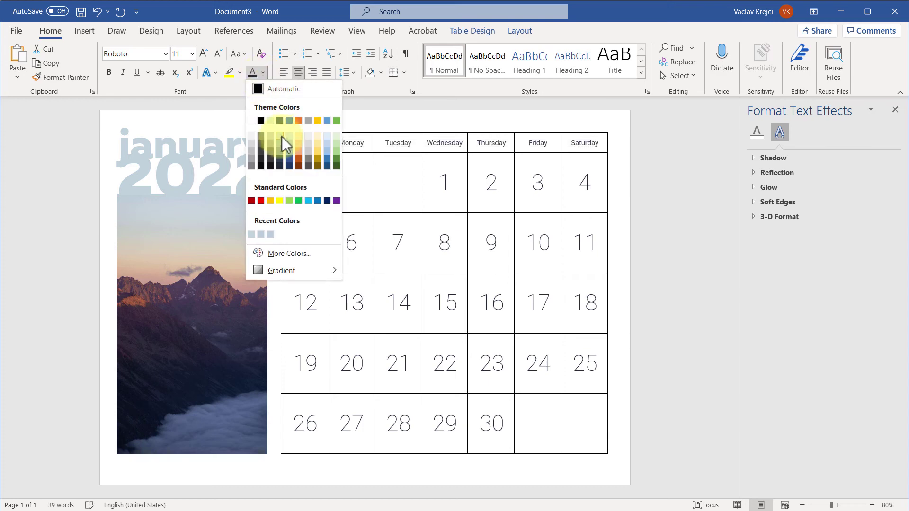
click(282, 137)
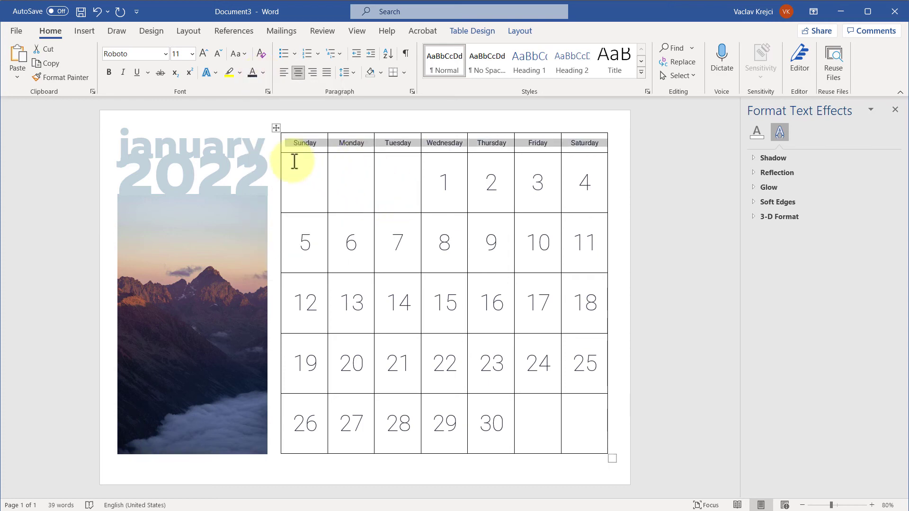
drag(315, 177, 571, 422)
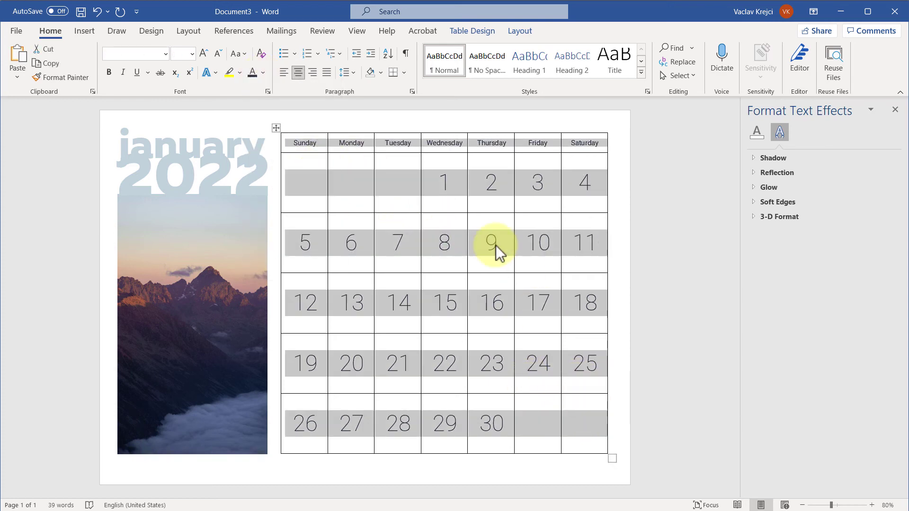
click(404, 73)
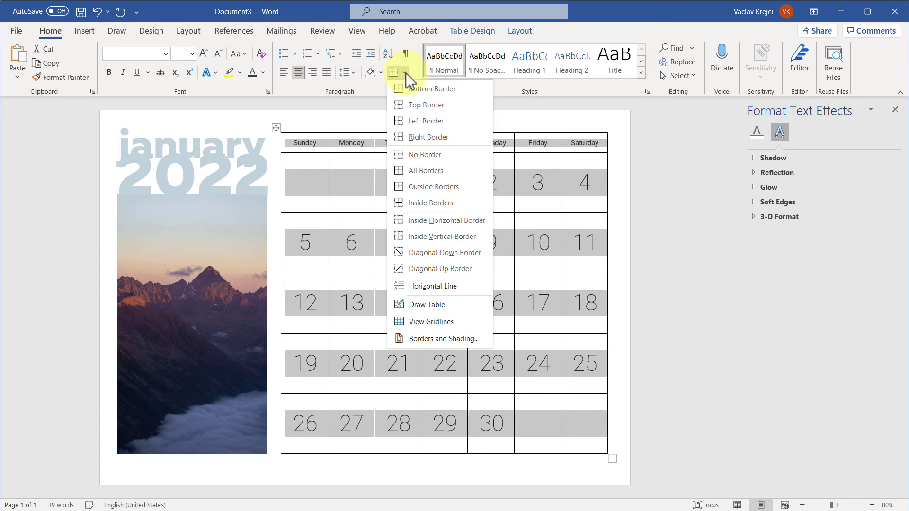
click(424, 341)
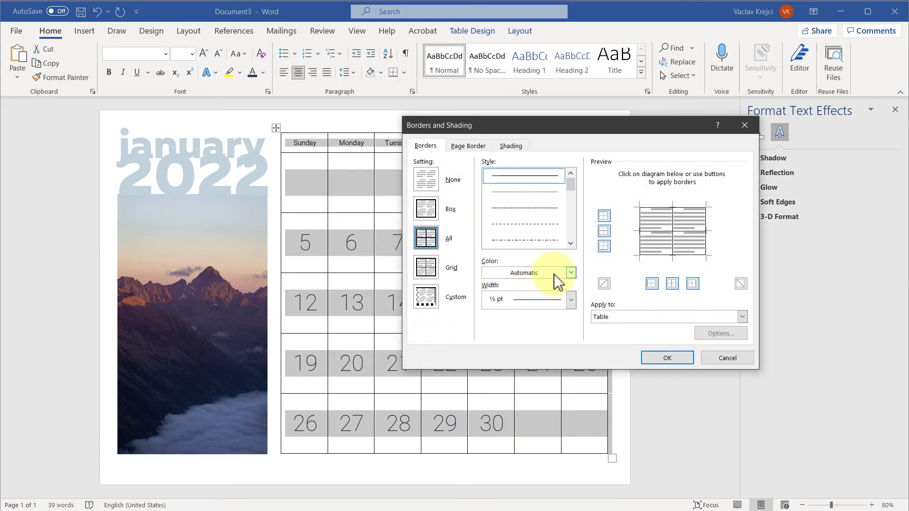
click(557, 274)
click(516, 353)
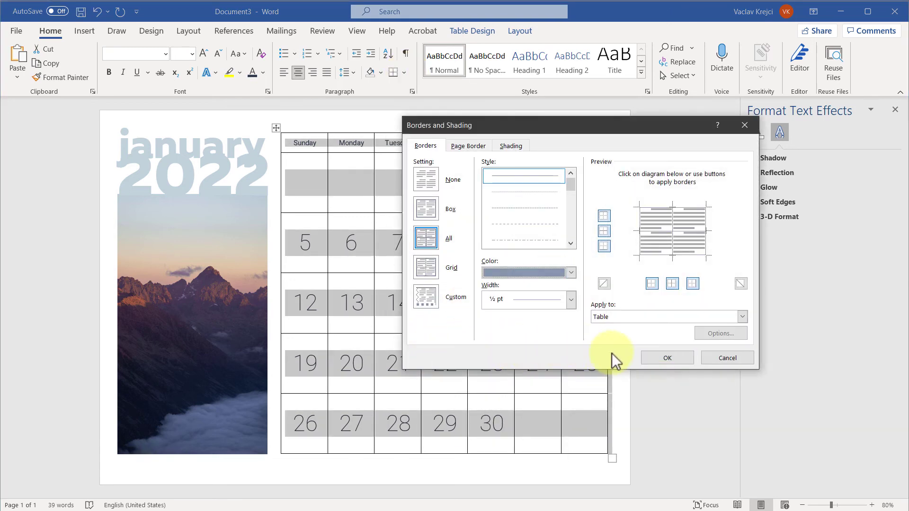
key(Return)
click(462, 348)
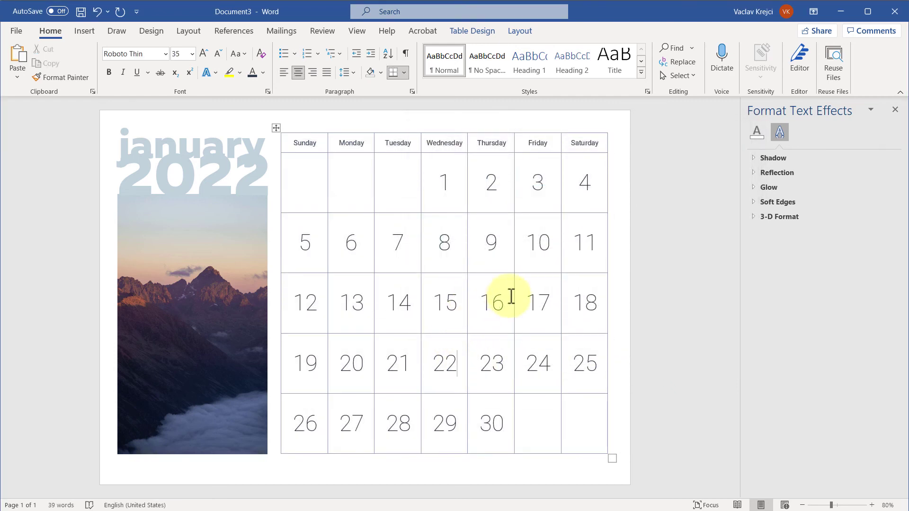
click(144, 245)
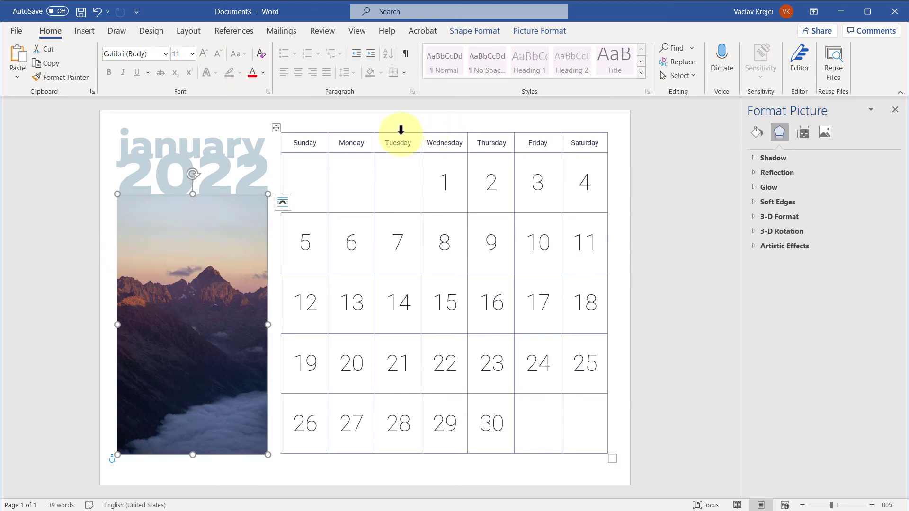
Change the photo's shape to a Round Single Corner Rectangle
click(488, 34)
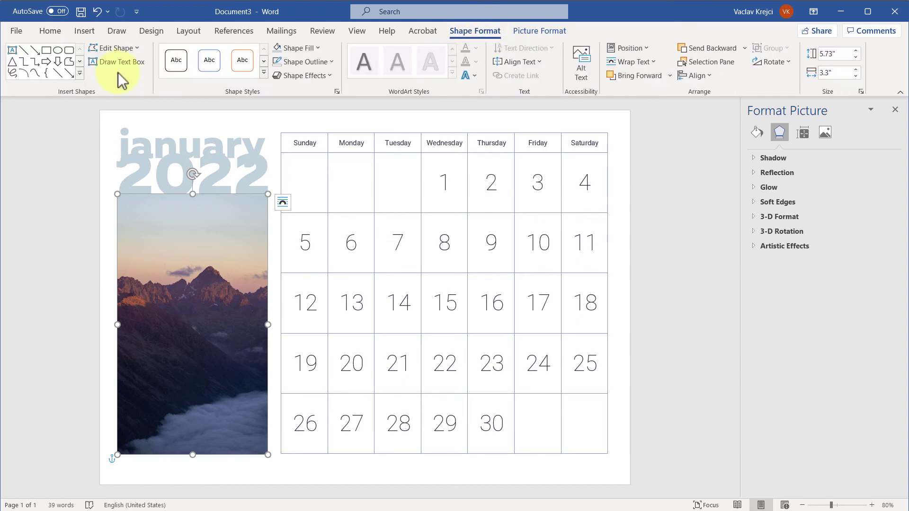
click(107, 51)
mouse_move(124, 64)
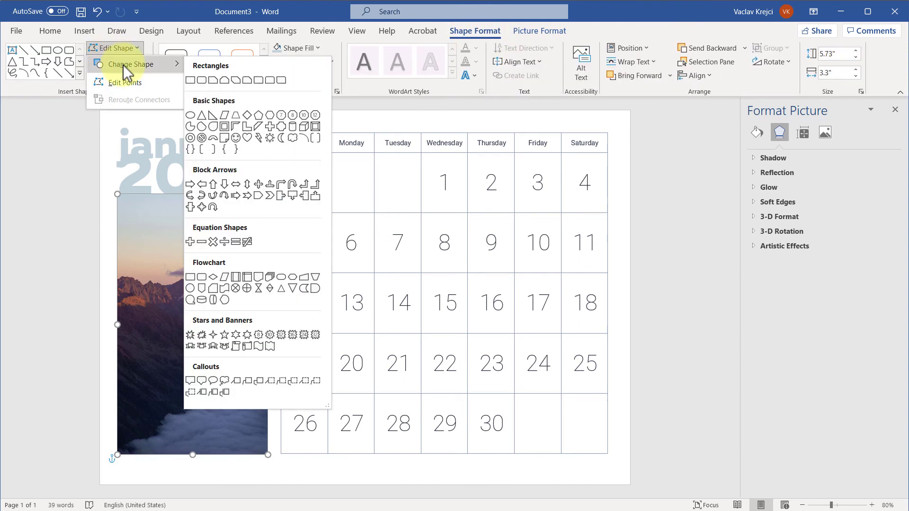
click(257, 82)
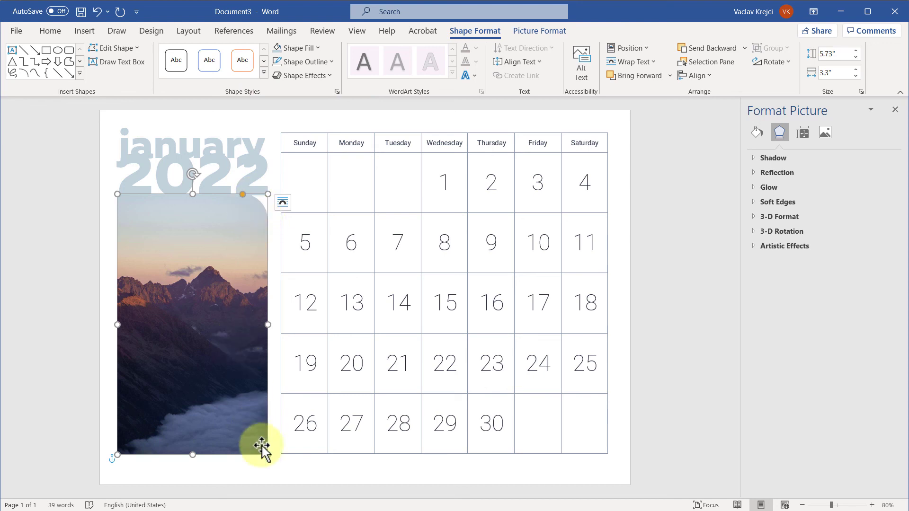
Flip the photo shape vertically and uncheck Rotate with shape so the image stays upright
click(768, 60)
click(775, 113)
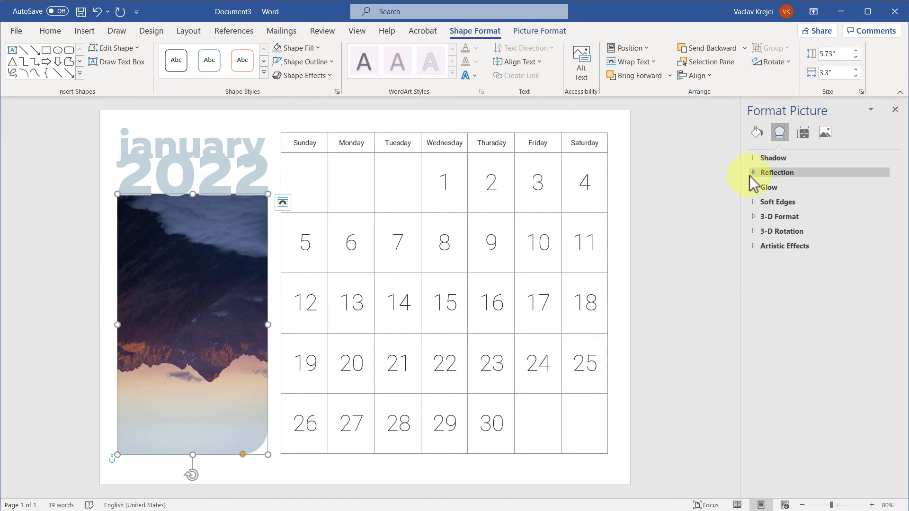
click(757, 133)
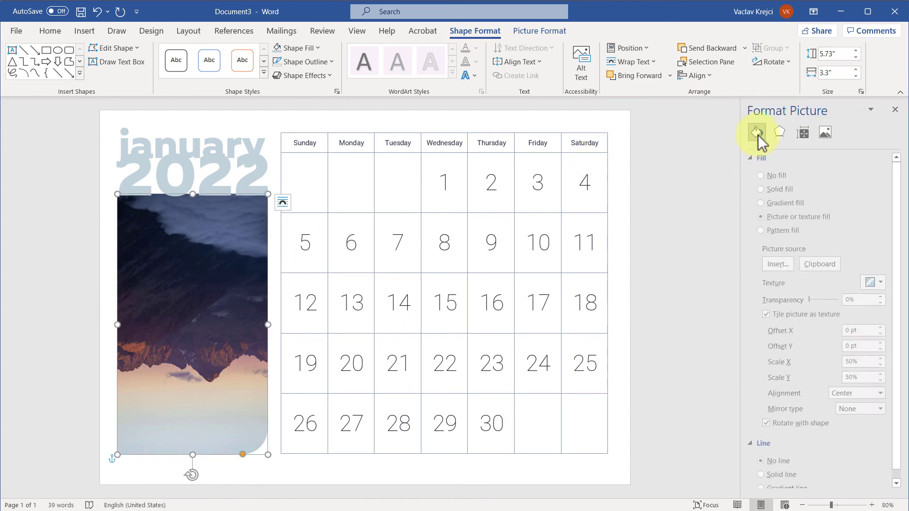
click(784, 424)
click(627, 400)
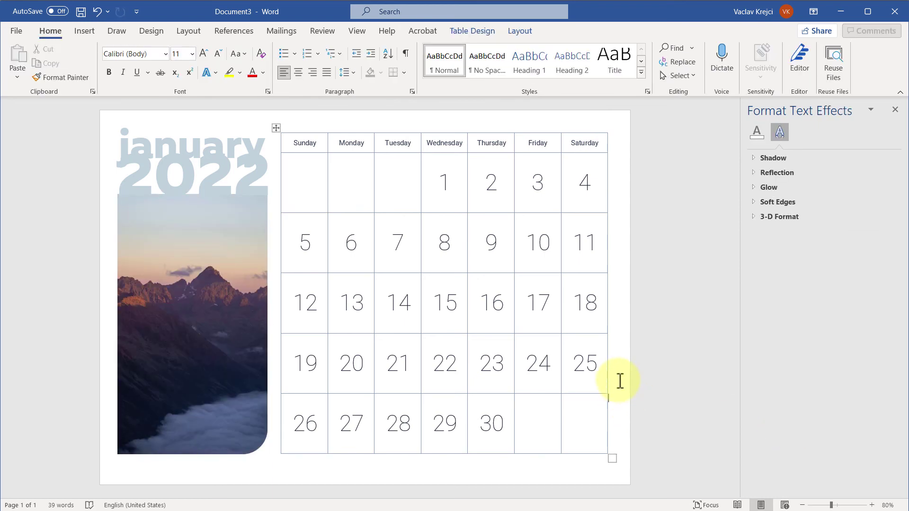